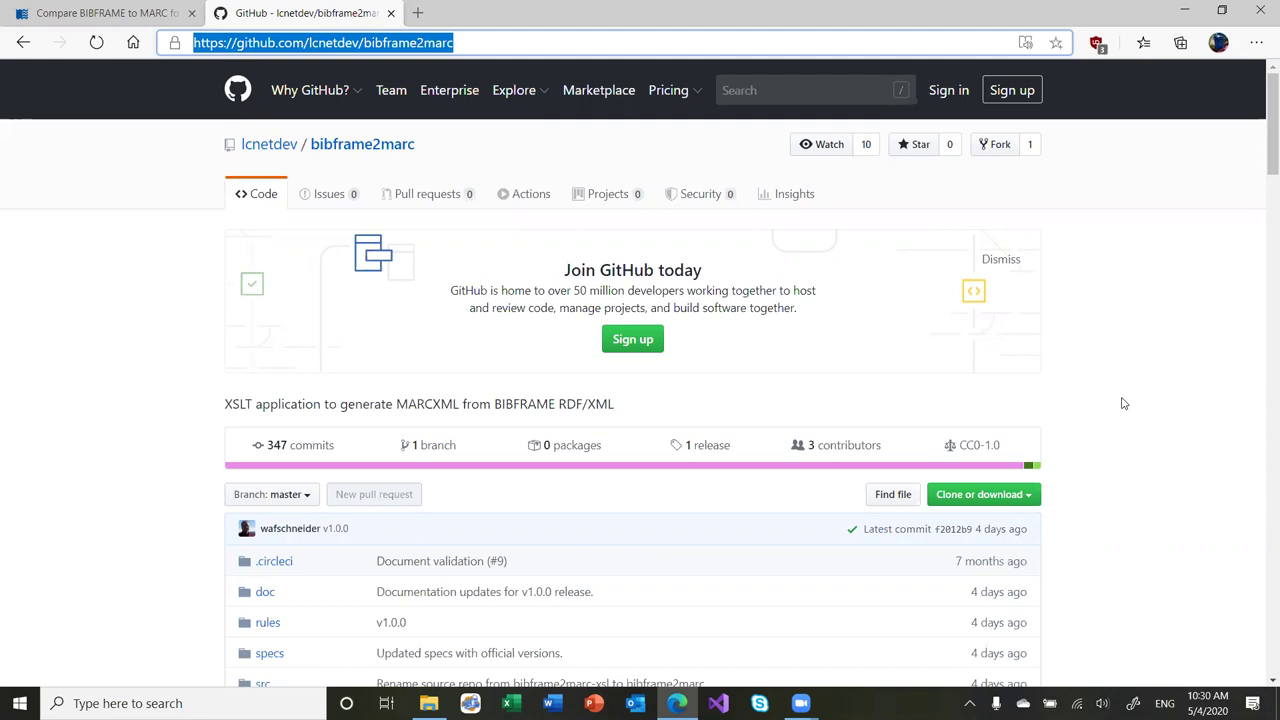
Read through the bibframe2marc repository's file list and README down to the dependencies and usage sections, and minimize the browser
scroll(1122, 403, "down", 5)
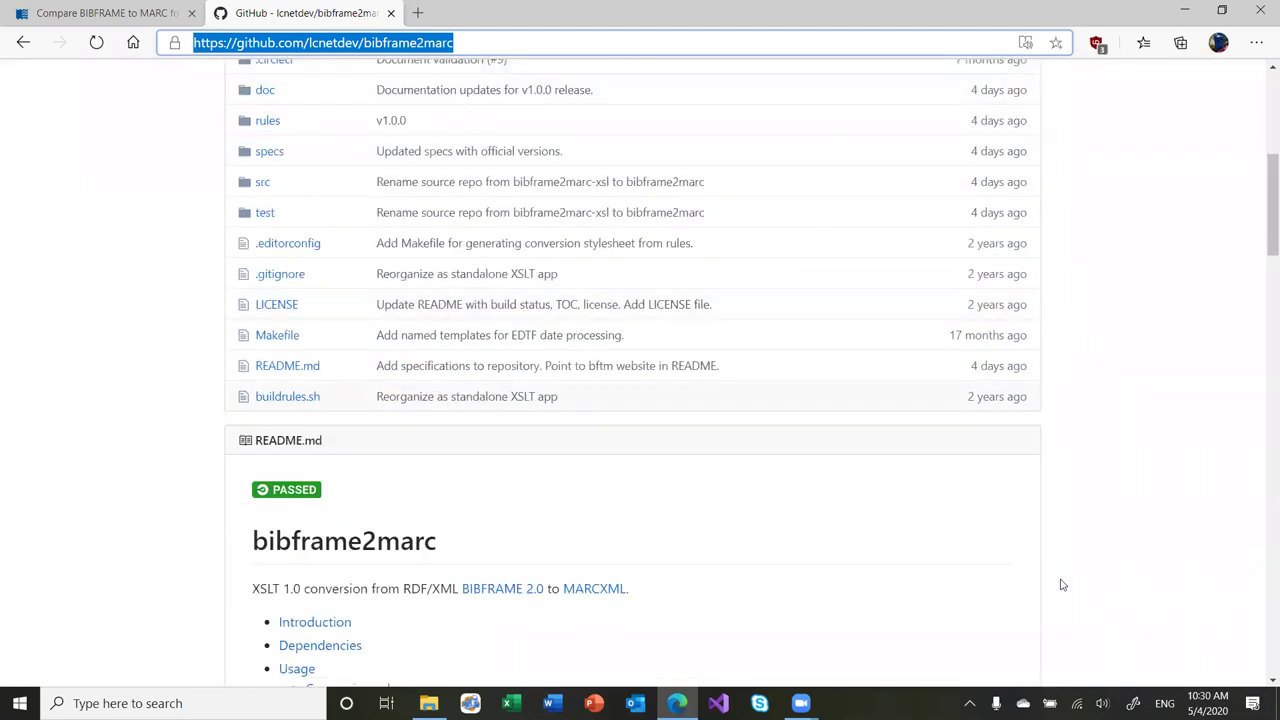
scroll(1062, 585, "down", 3)
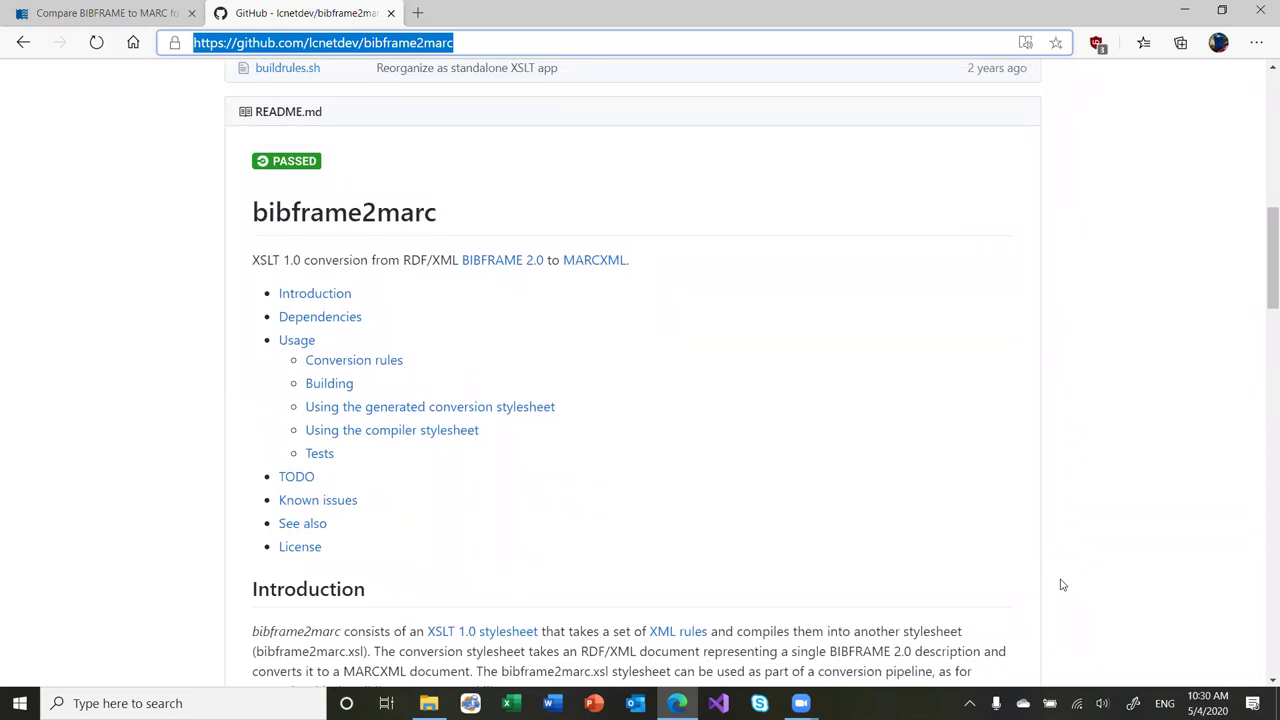
scroll(1062, 585, "down", 4)
scroll(1062, 585, "down", 2)
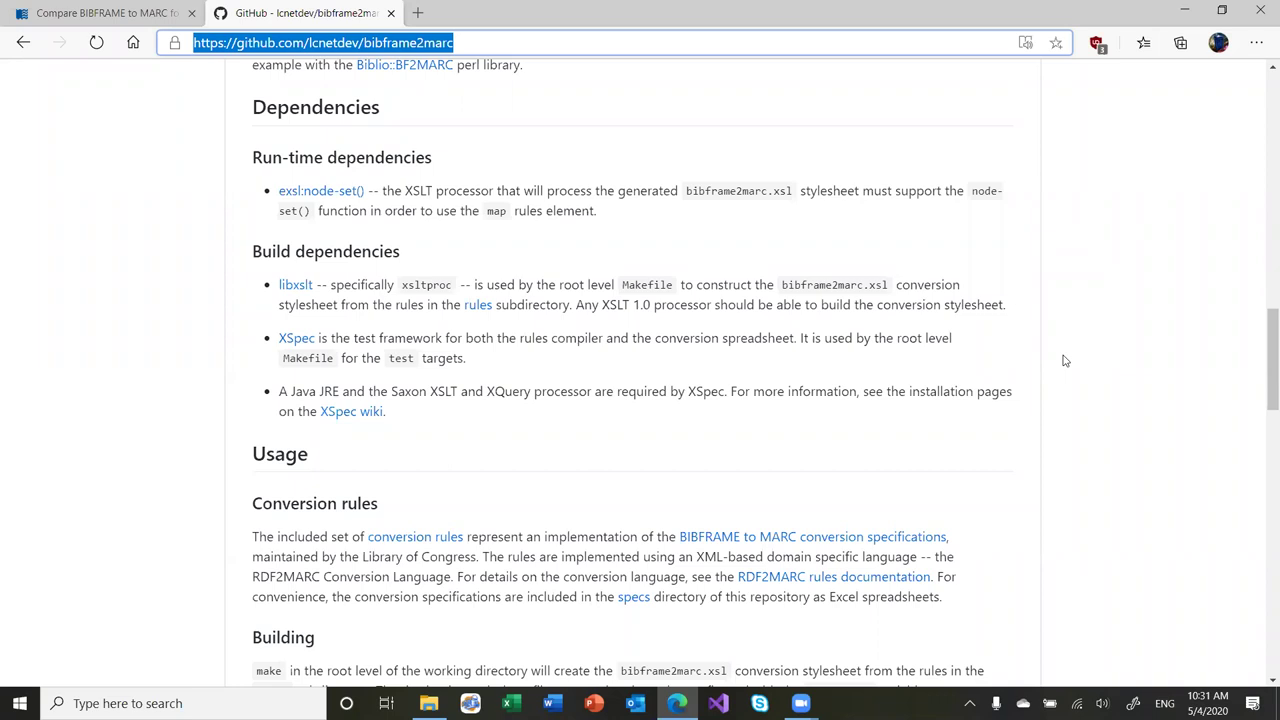
left_click(1187, 9)
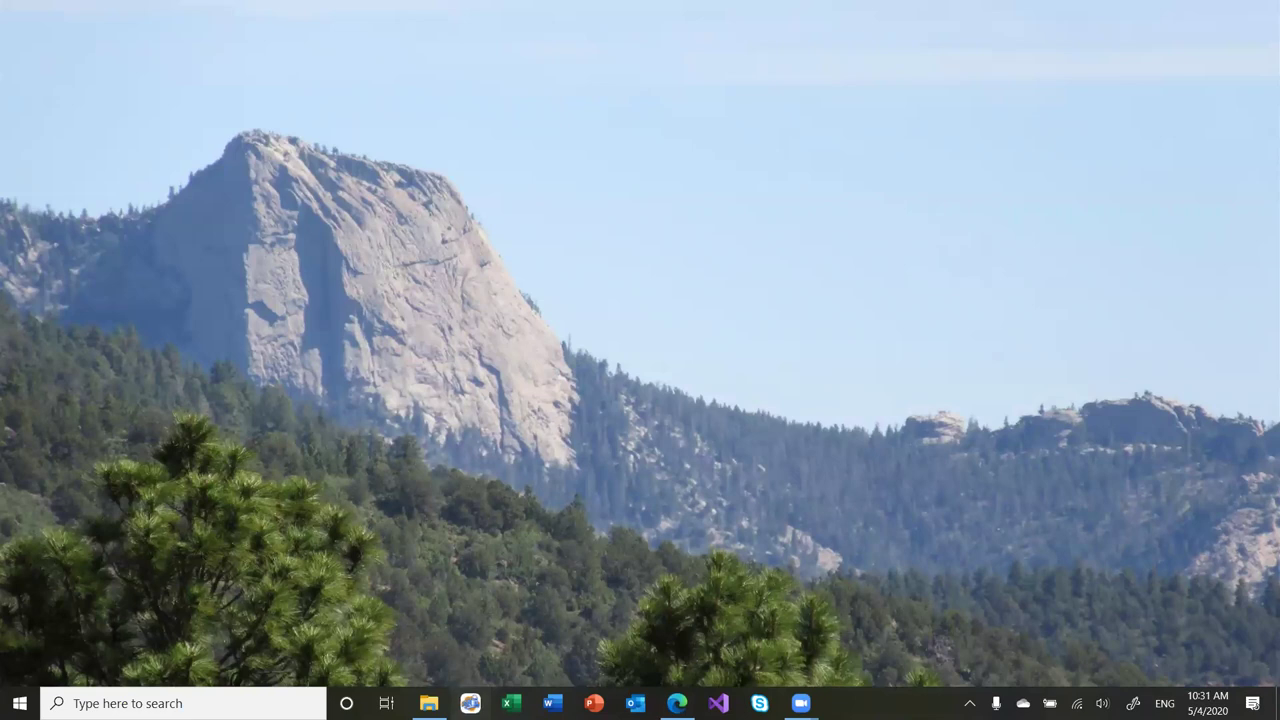
Switch to MarcEdit, view the profile options in MARCNext's BibFrame Testbed, and close the testbed
left_click(470, 703)
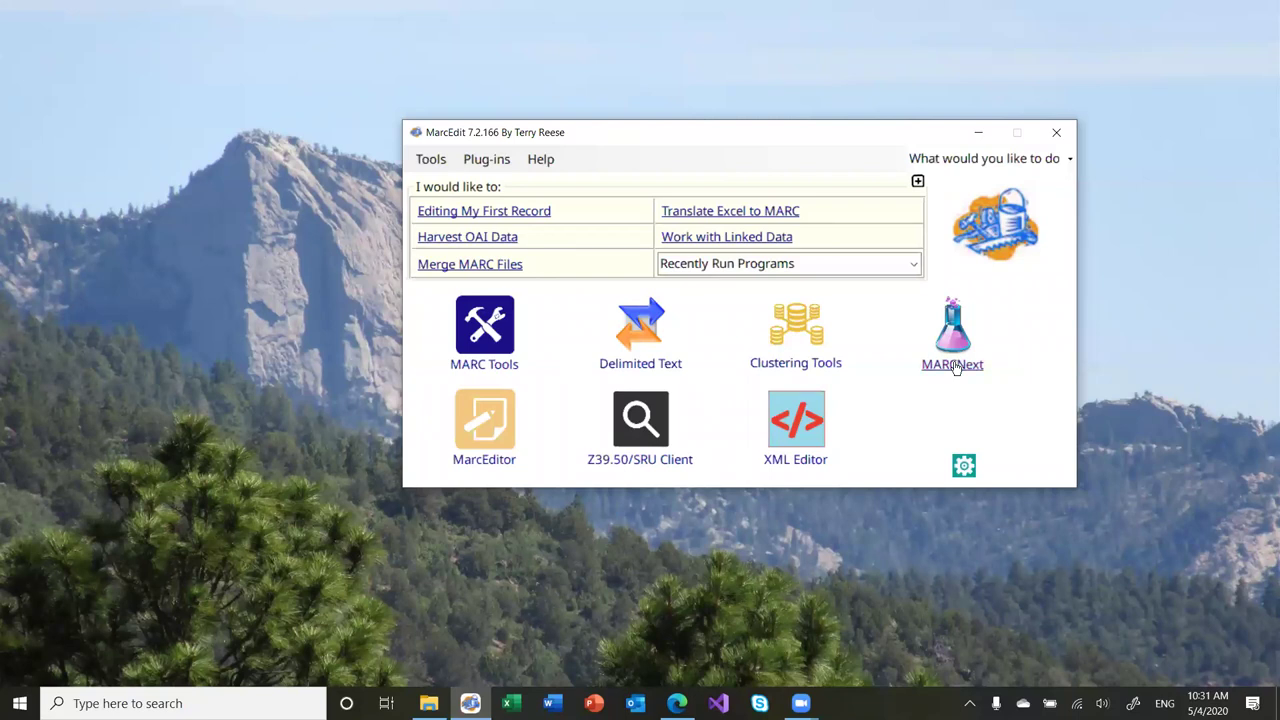
left_click(955, 368)
left_click(524, 366)
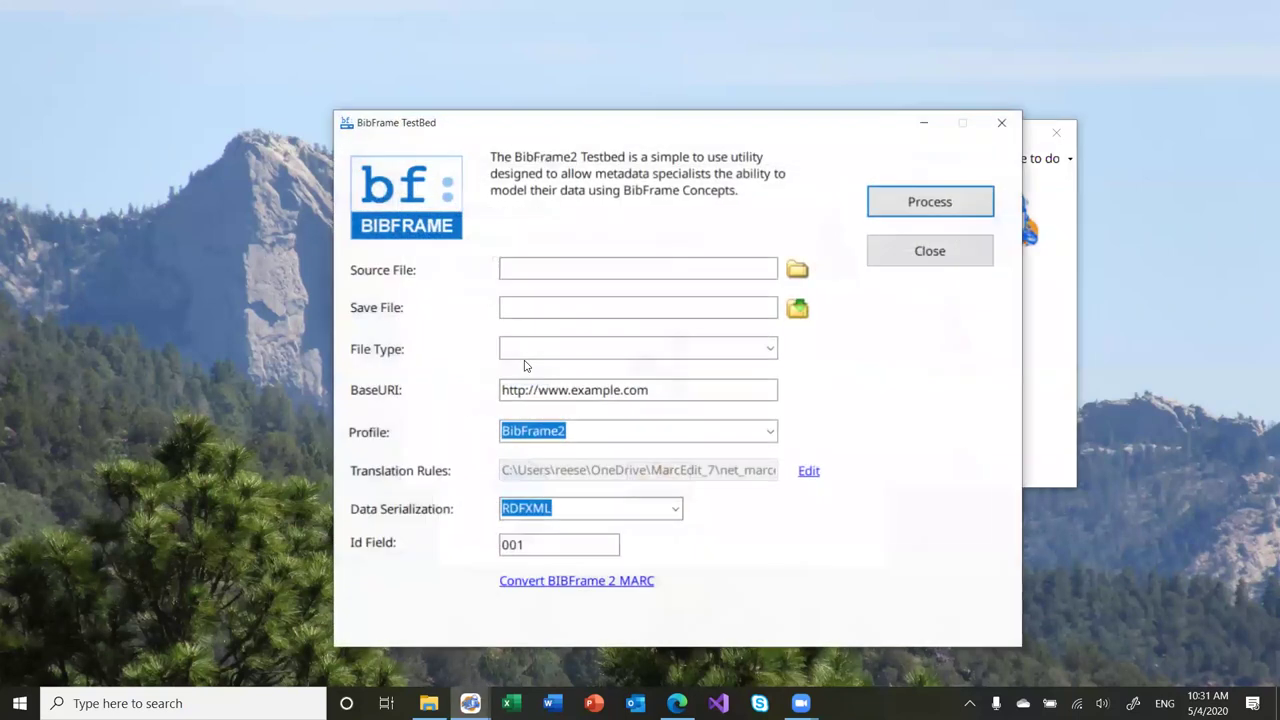
left_click(771, 432)
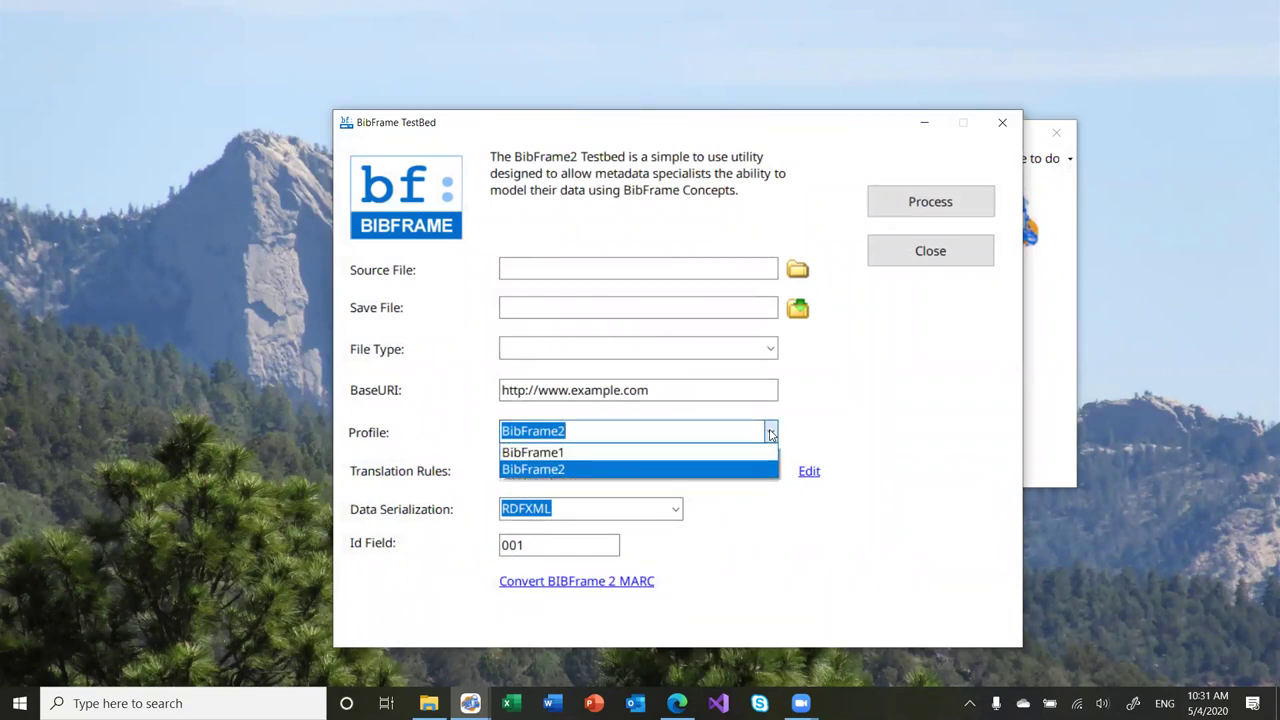
left_click(831, 427)
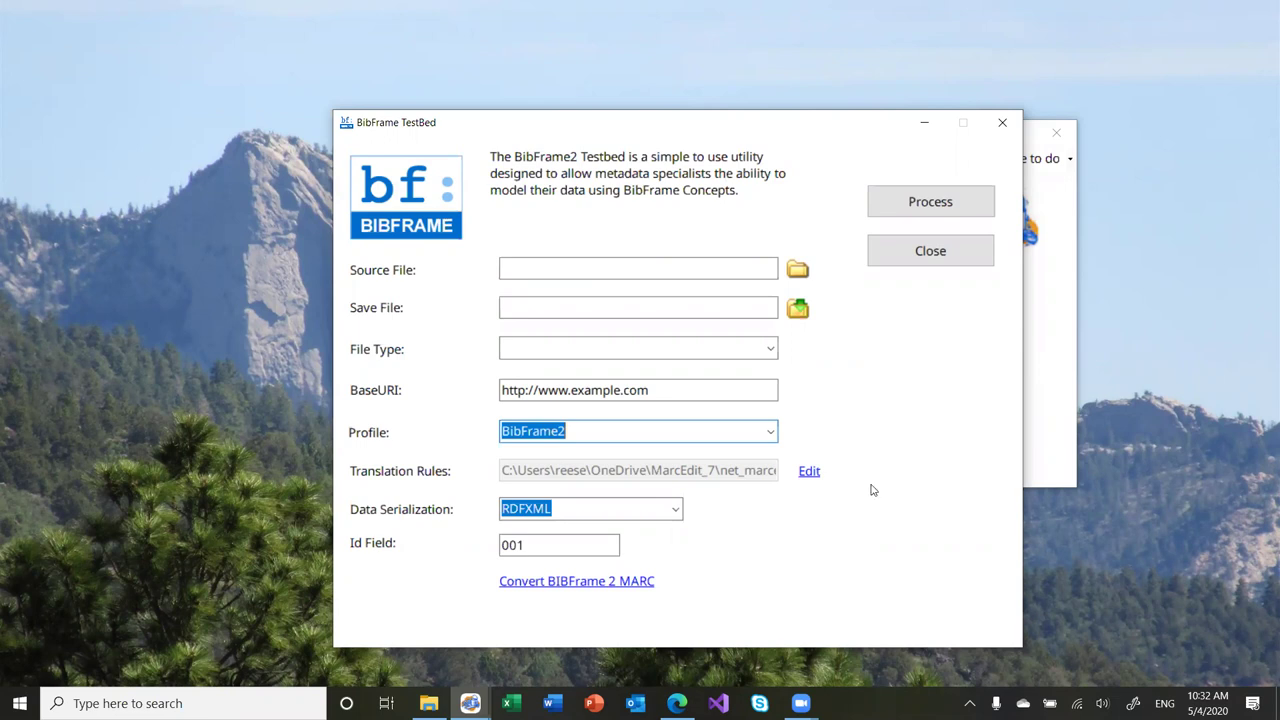
left_click(926, 256)
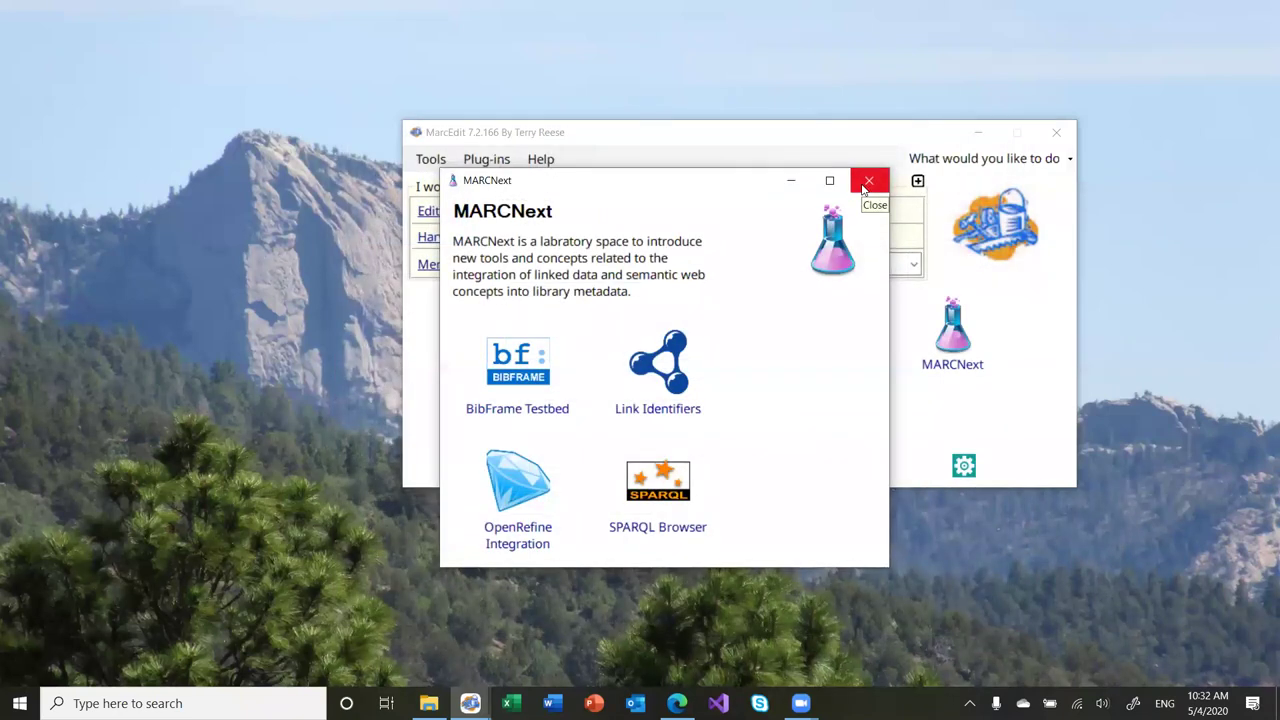
View the Convert BIBFrame 2 MARC function from the BibFrame Testbed, and close MARC Tools and MARCNext
left_click(519, 356)
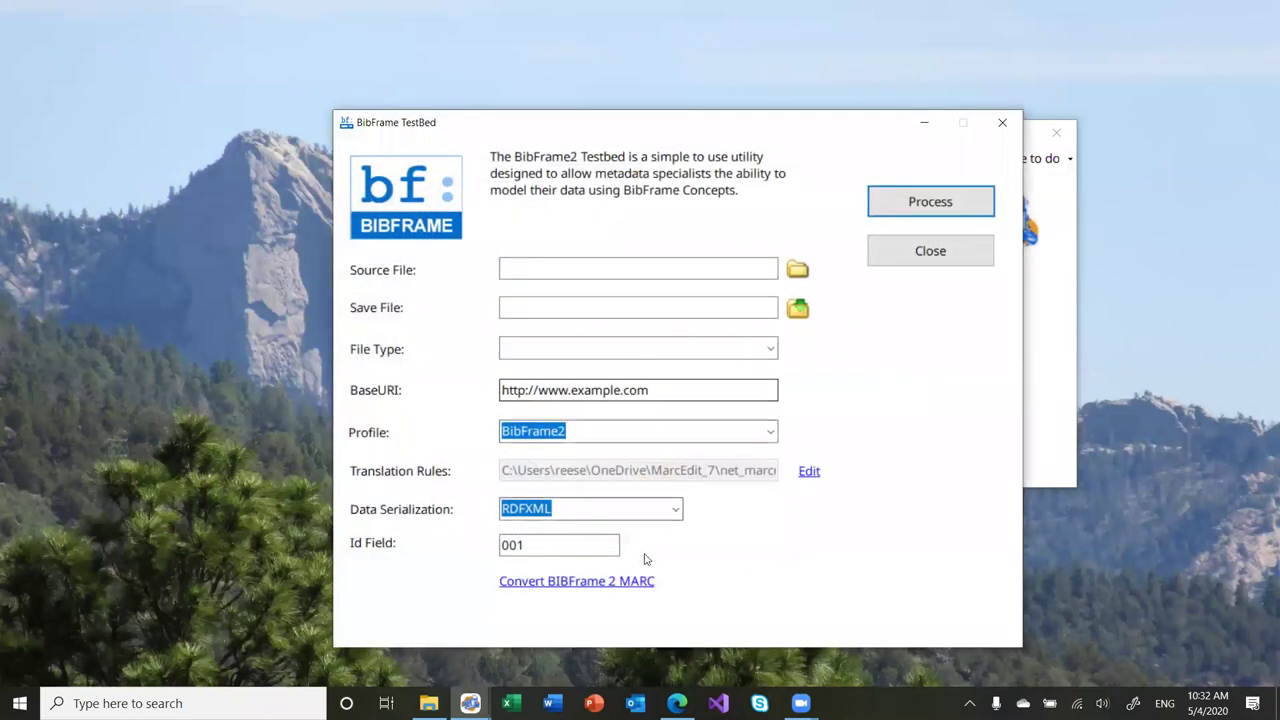
left_click(595, 582)
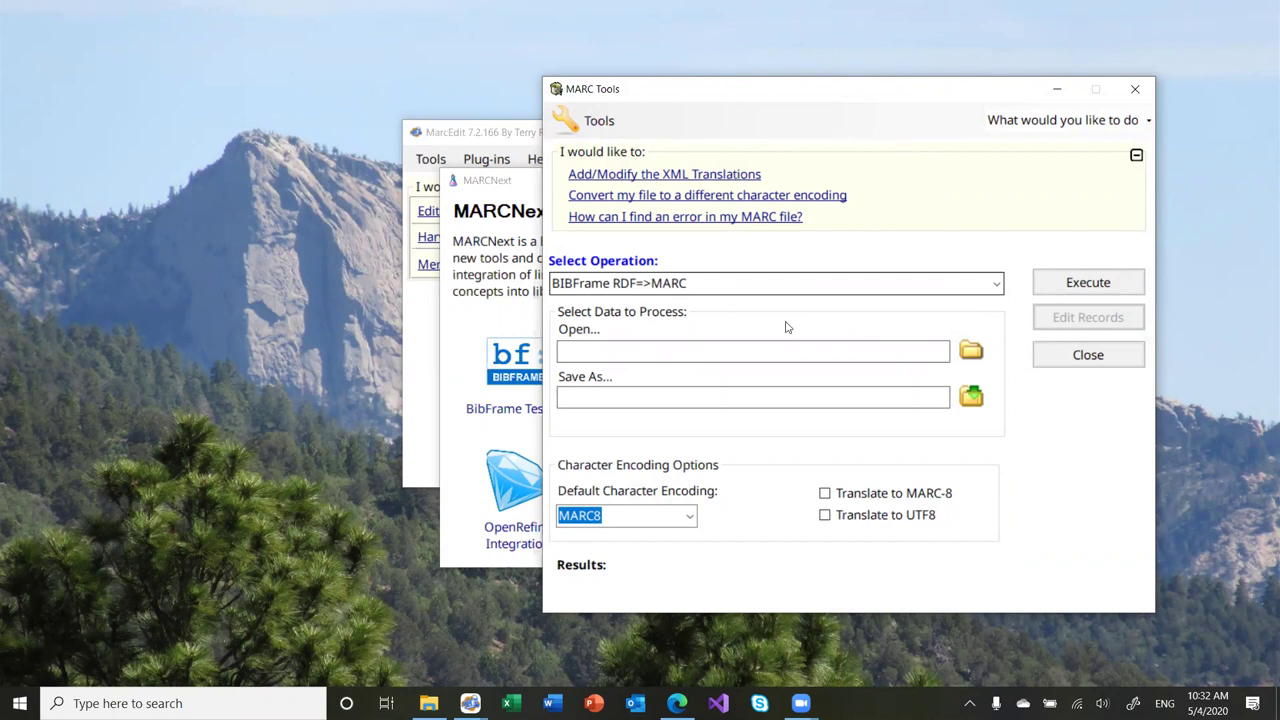
left_click(1088, 354)
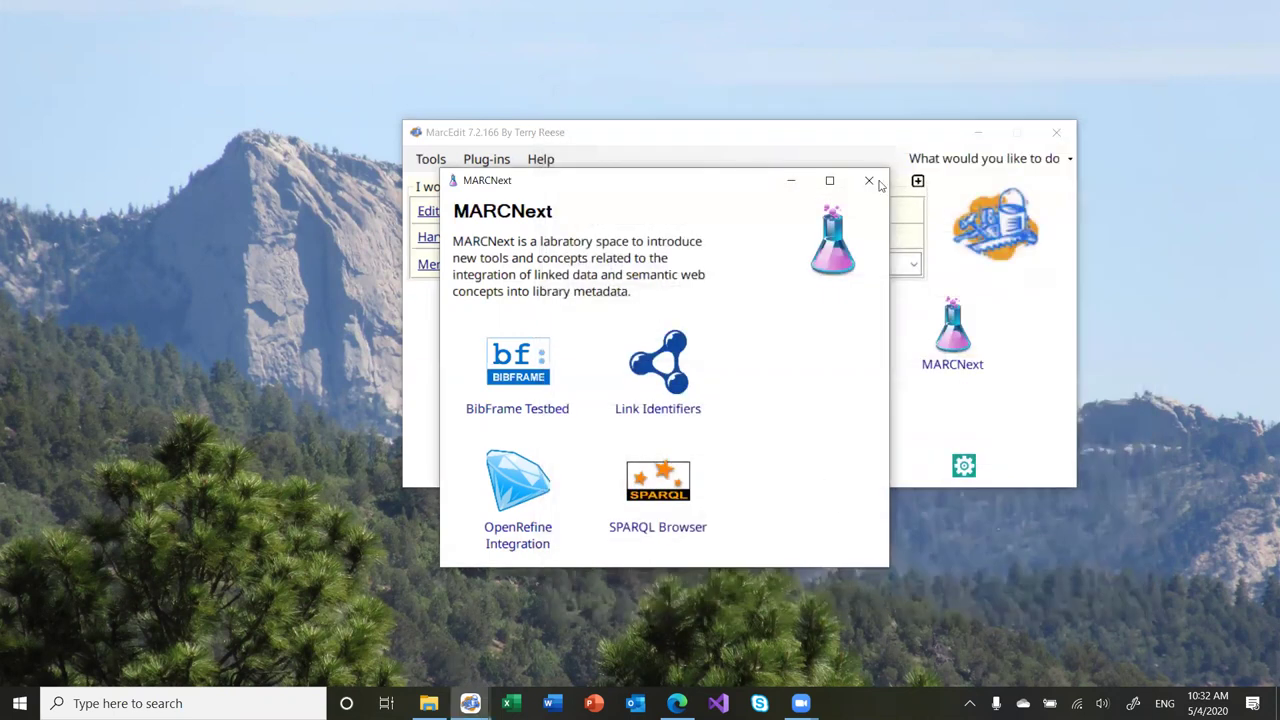
left_click(868, 180)
Open MarcEdit's XSLT data folder, locate the bibframe2marc.xsl stylesheet, and close the folder
left_click(541, 159)
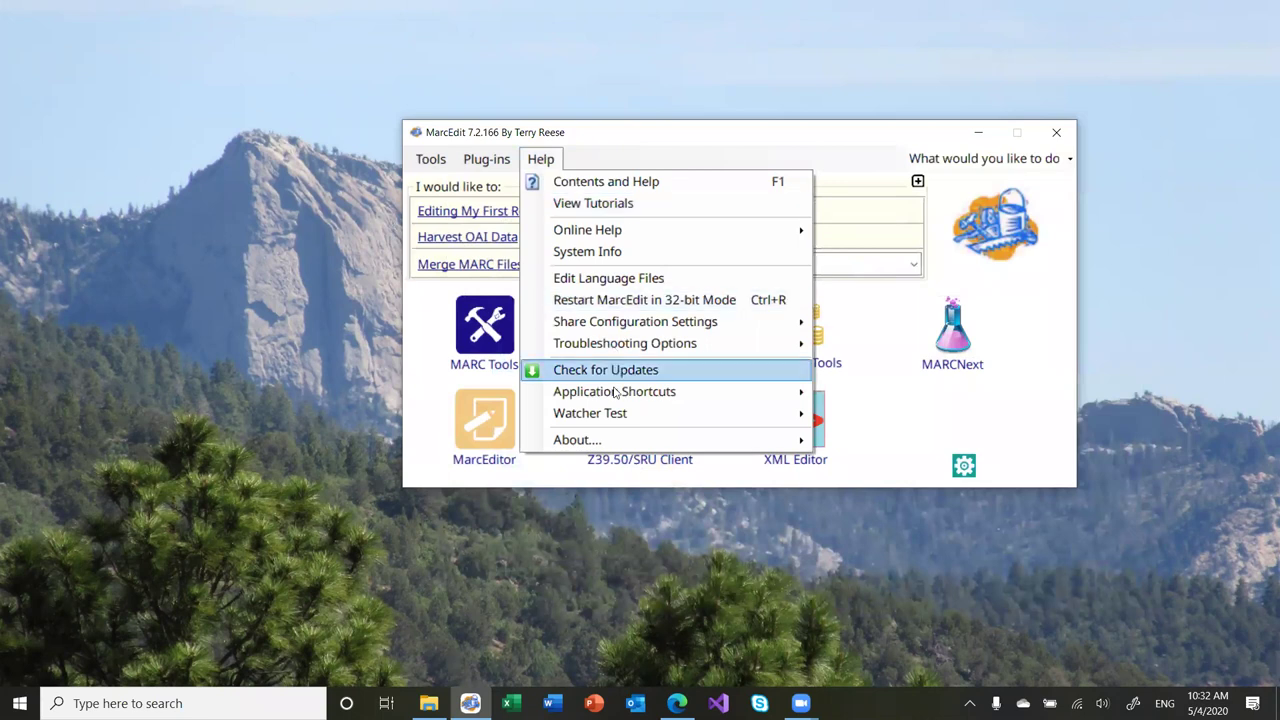
mouse_move(687, 393)
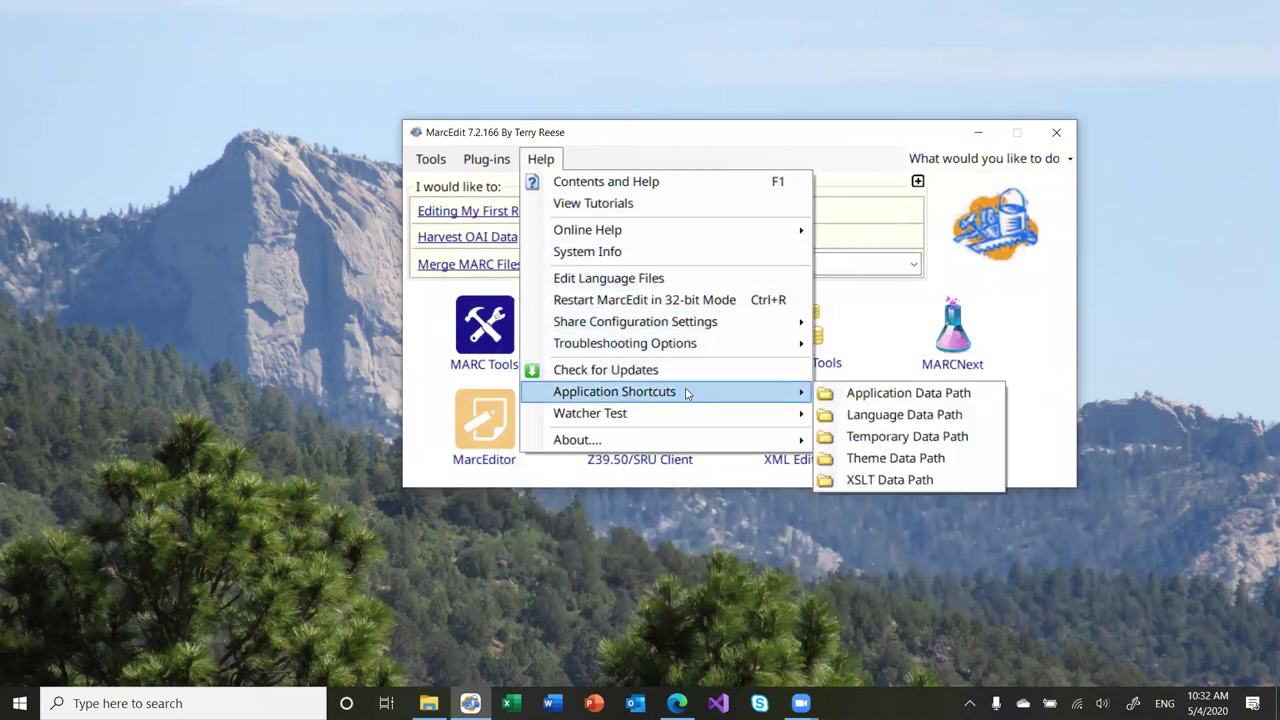
left_click(969, 490)
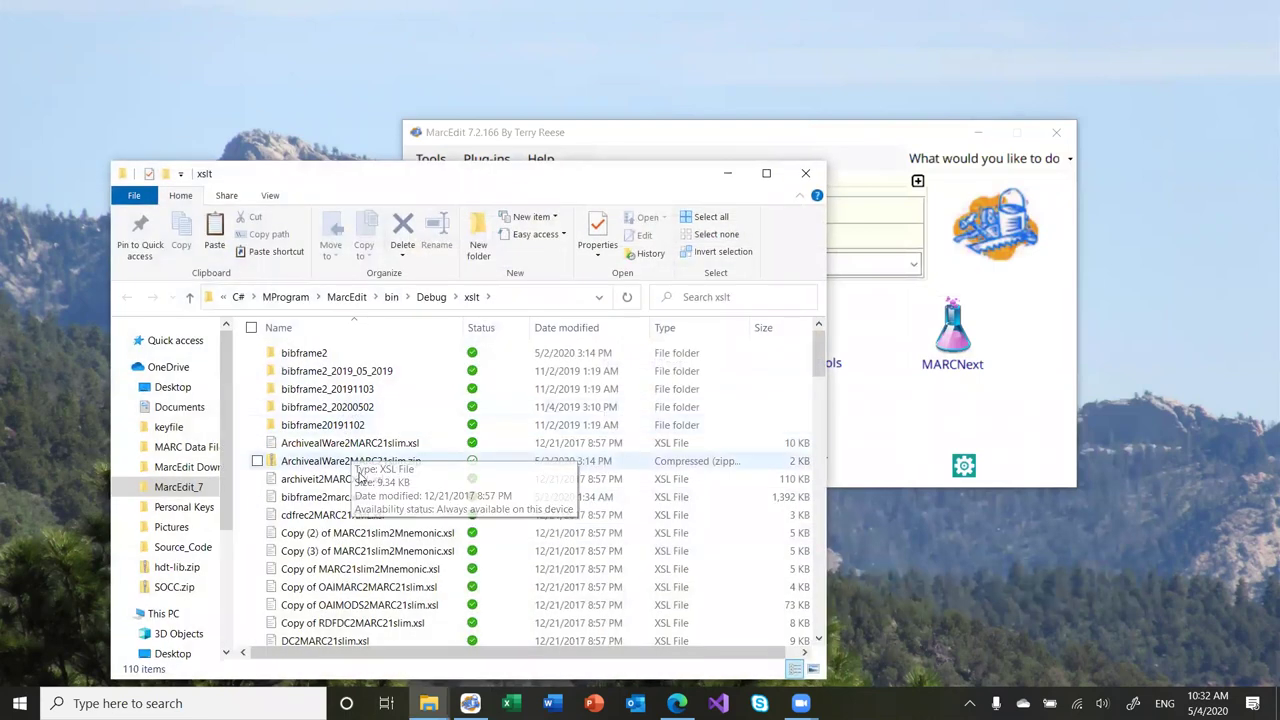
left_click(356, 498)
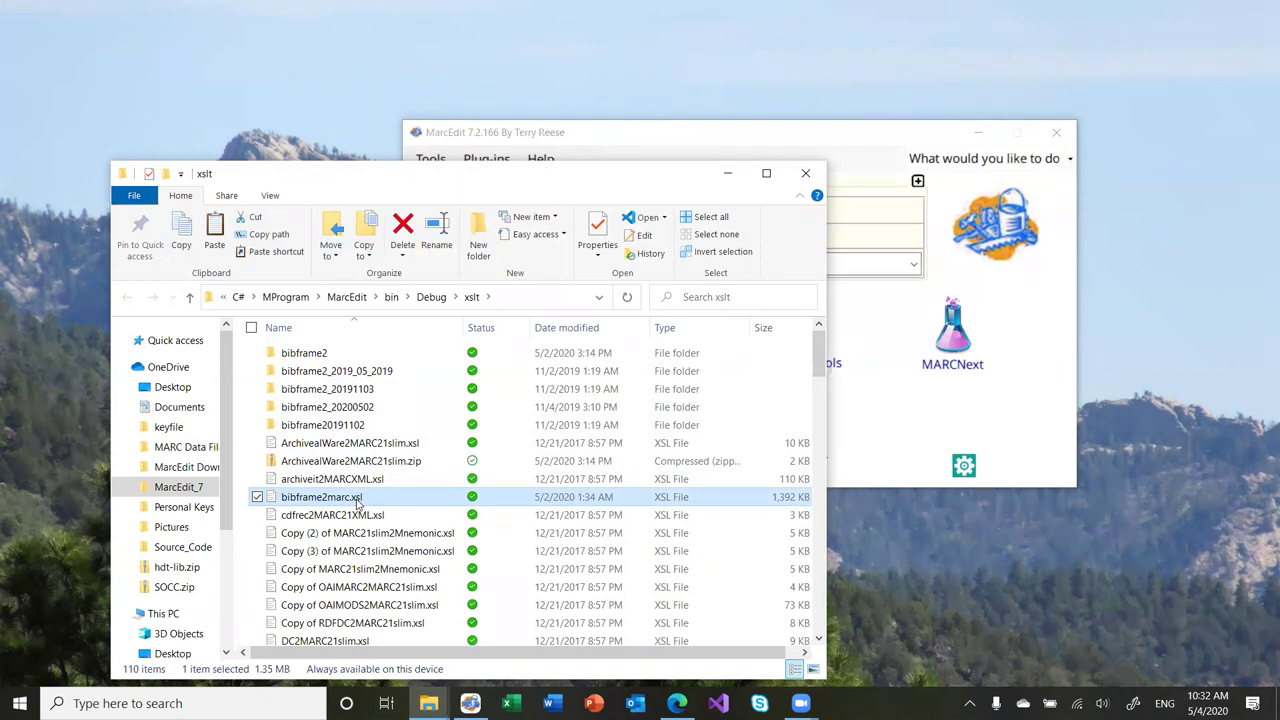
left_click(818, 183)
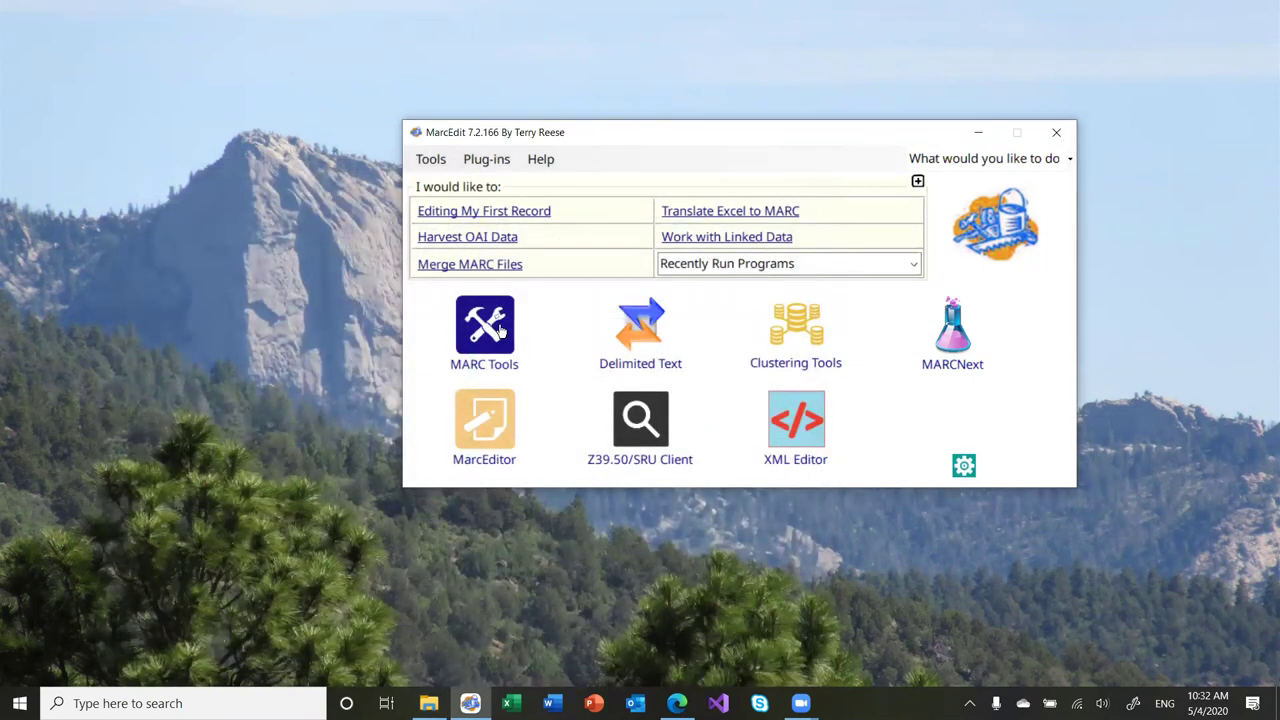
Choose the BIBFrame RDF=>MARC operation in MARC Tools
left_click(500, 332)
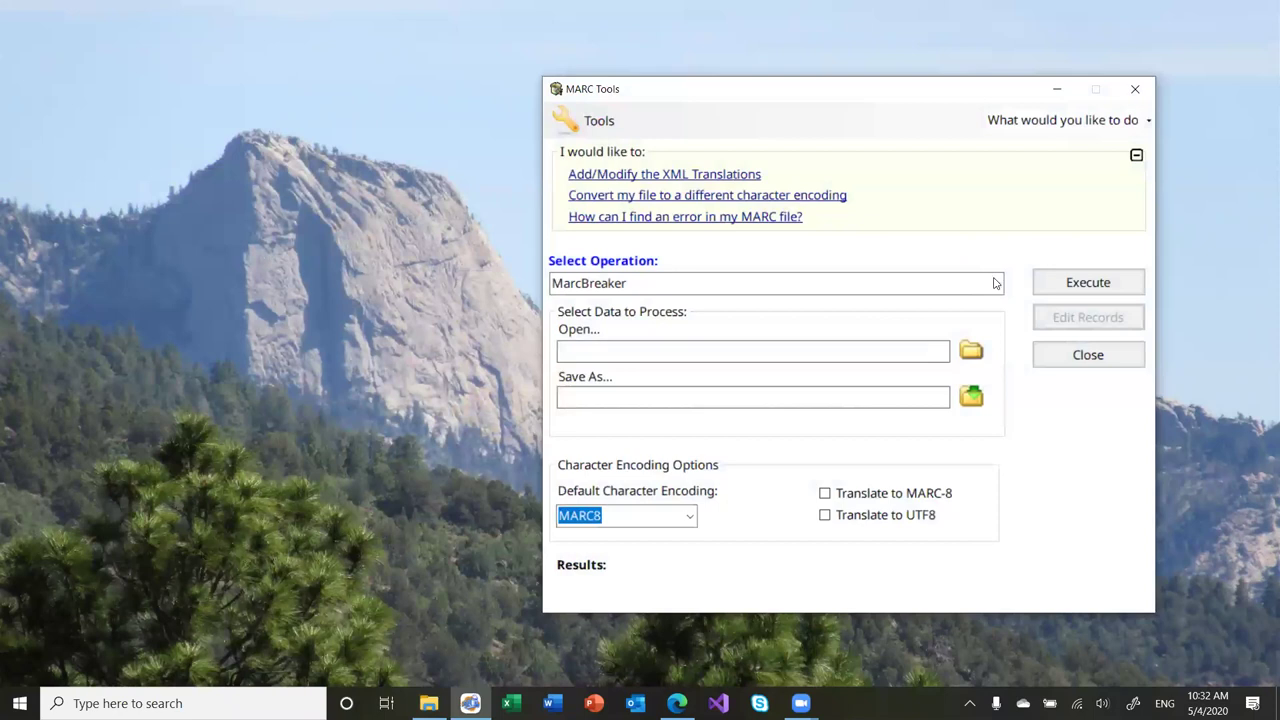
left_click(997, 285)
left_click(748, 415)
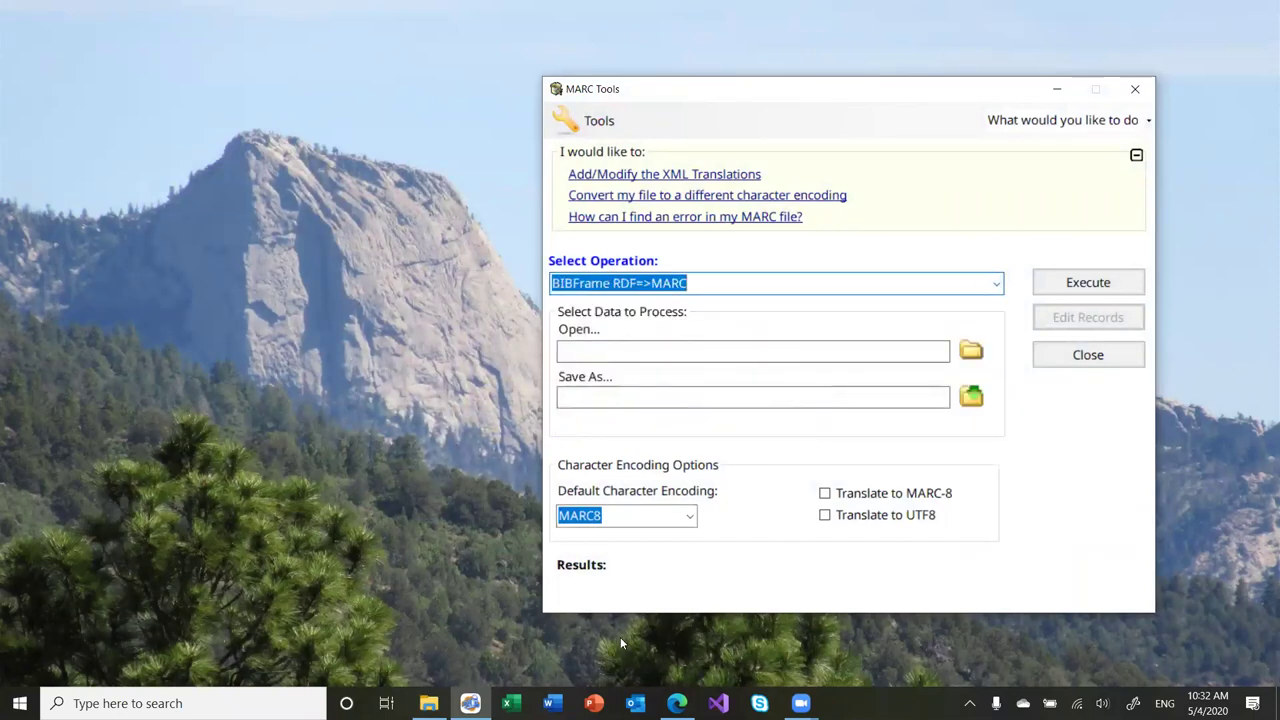
Switch to the browser to view the Compare BIBFRAME to MARC page, and return to MarcEdit to close MARC Tools
left_click(677, 703)
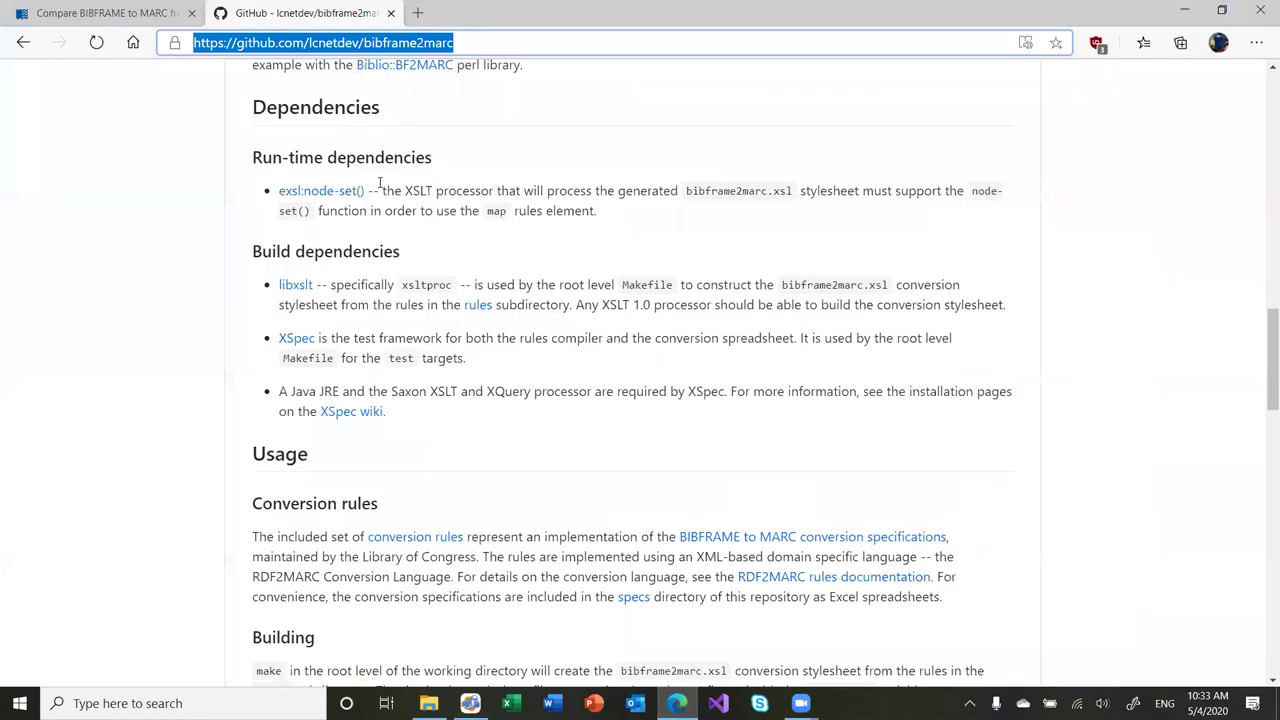
key("ctrl+Tab")
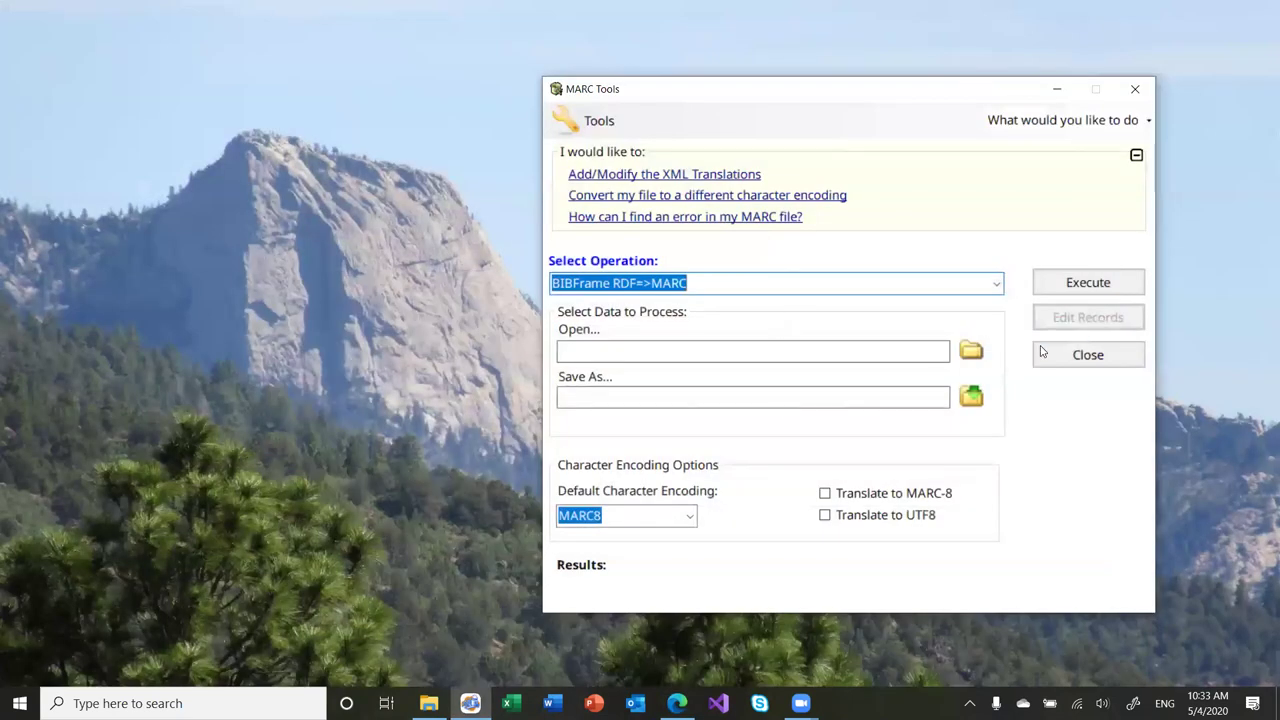
left_click(1044, 352)
Open single_record.xml in the XML Editor, look through its BIBFRAME markup in a widened window, and close the editor
left_click(806, 449)
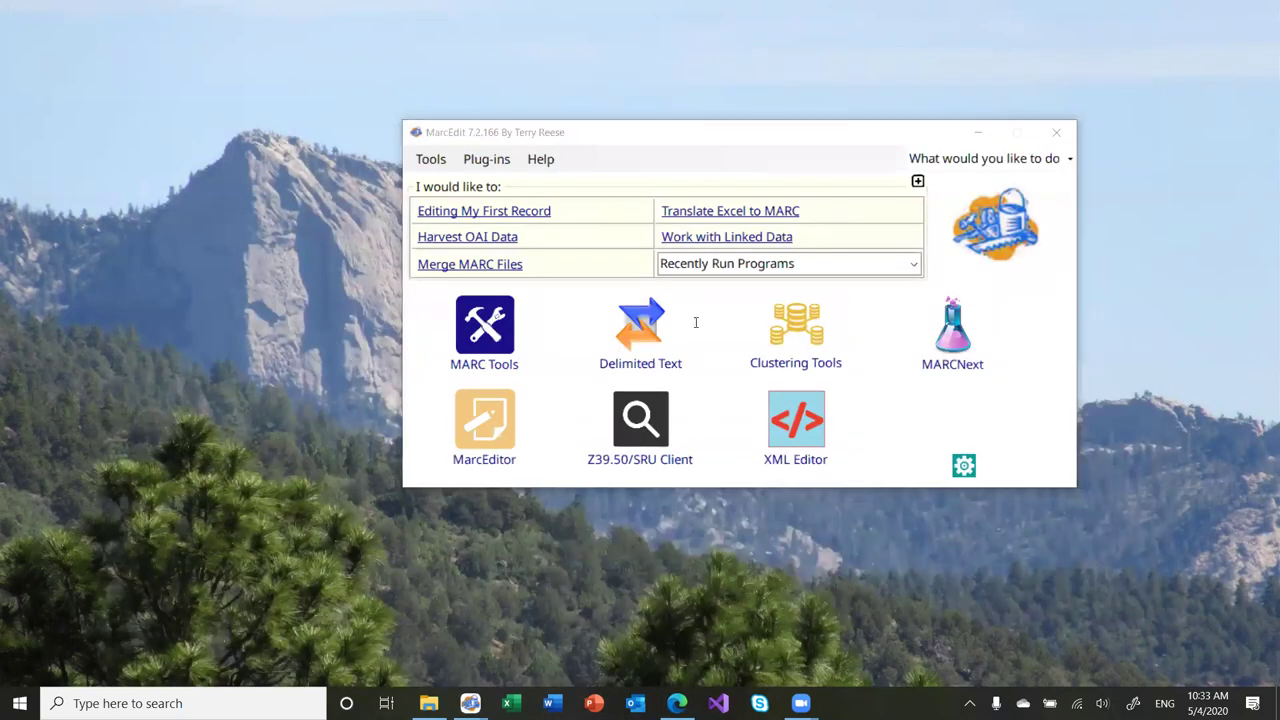
left_click(466, 176)
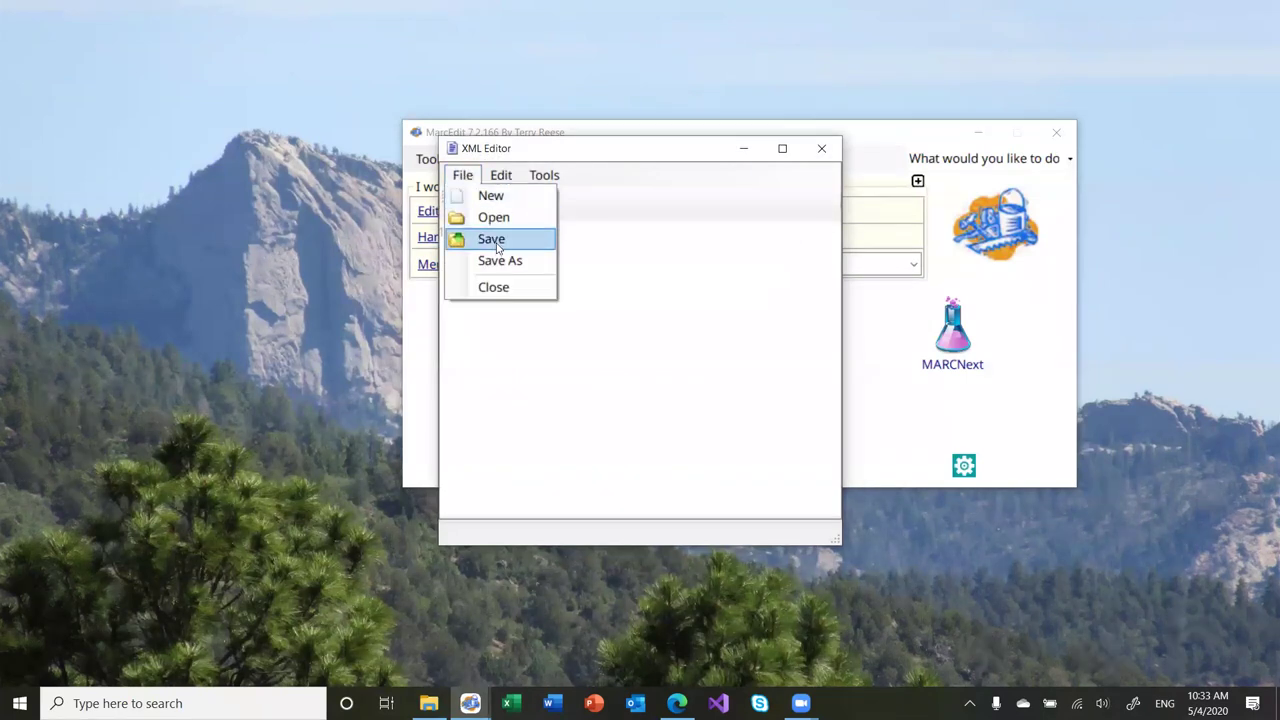
left_click(495, 218)
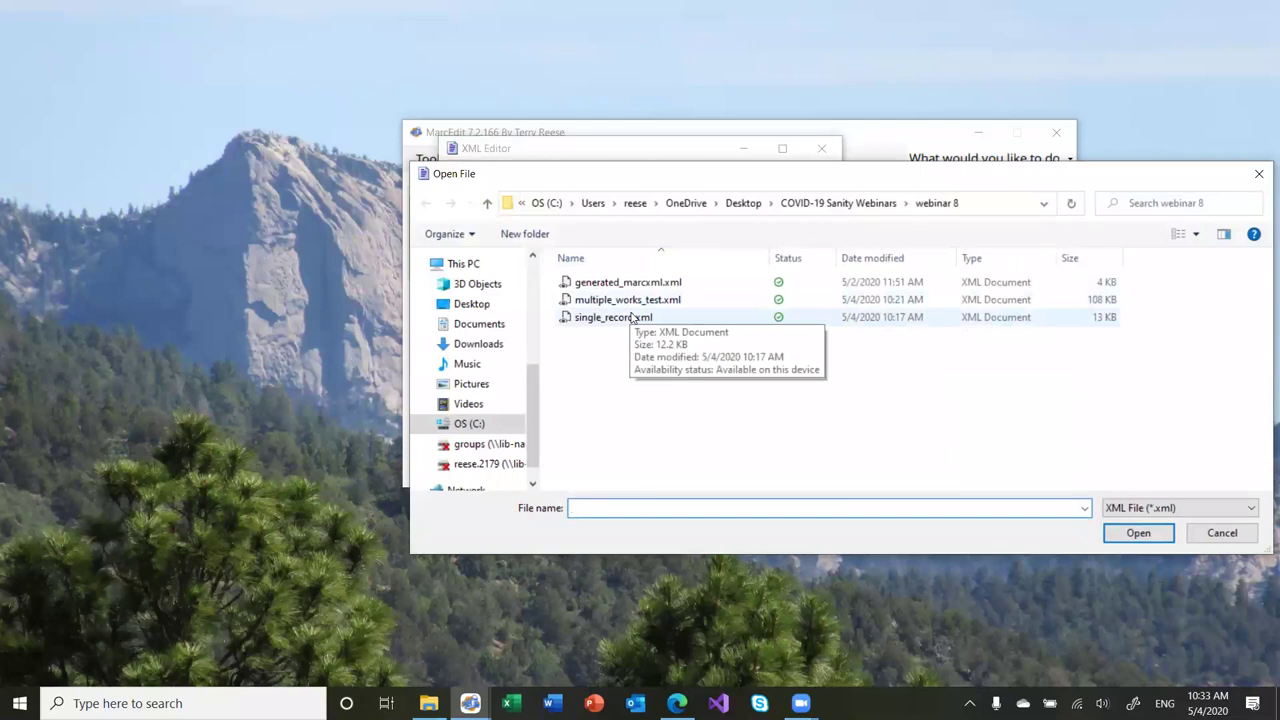
double_click(632, 317)
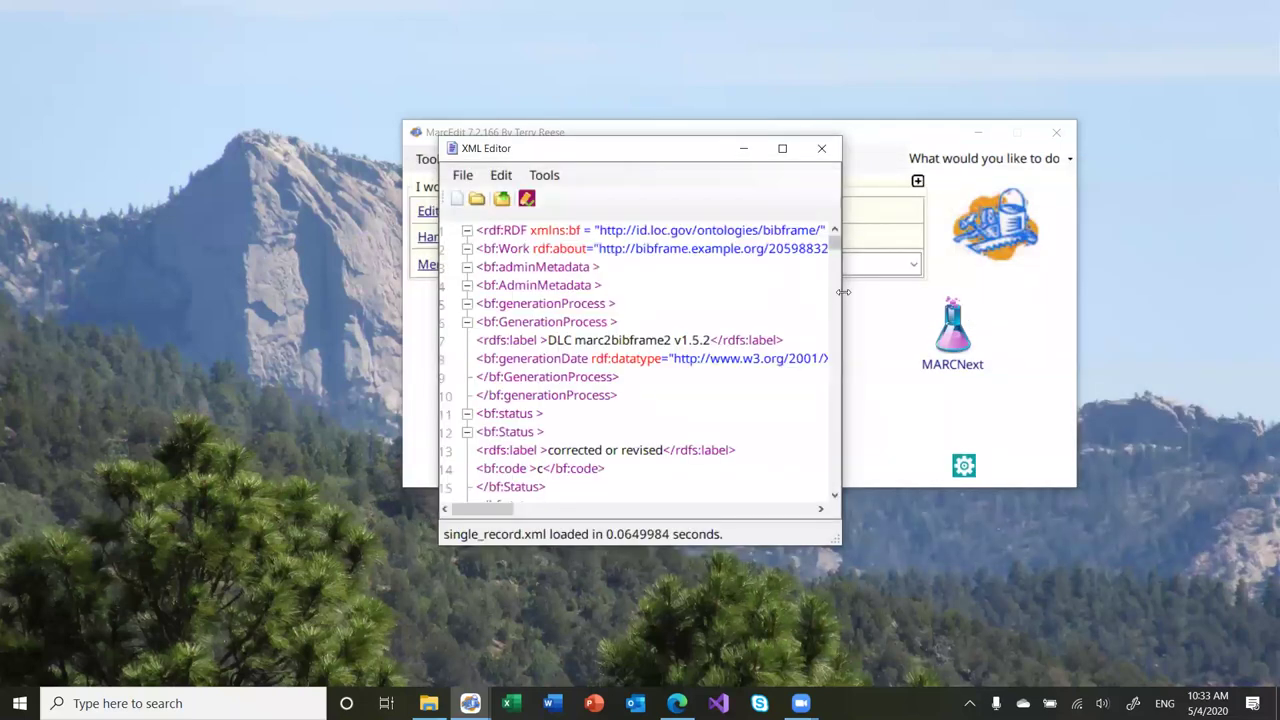
left_click_drag(843, 291, 1078, 297)
scroll(918, 430, "down", 11)
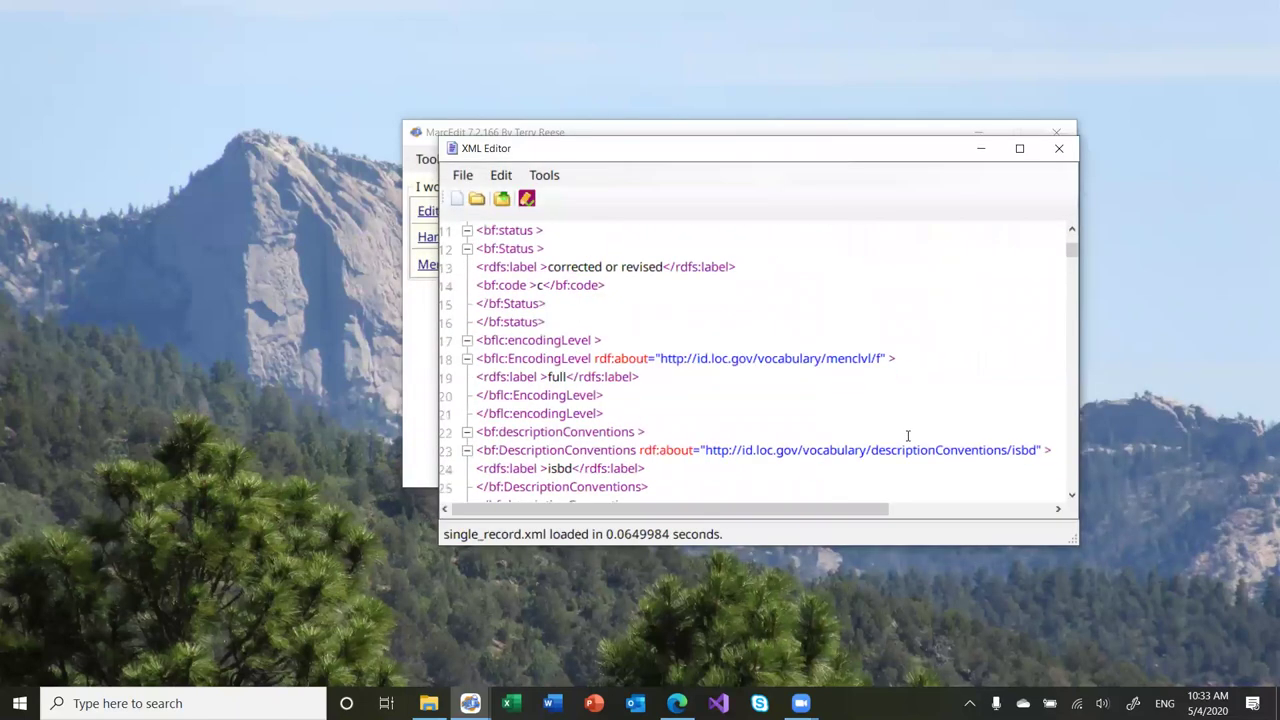
scroll(908, 436, "down", 8)
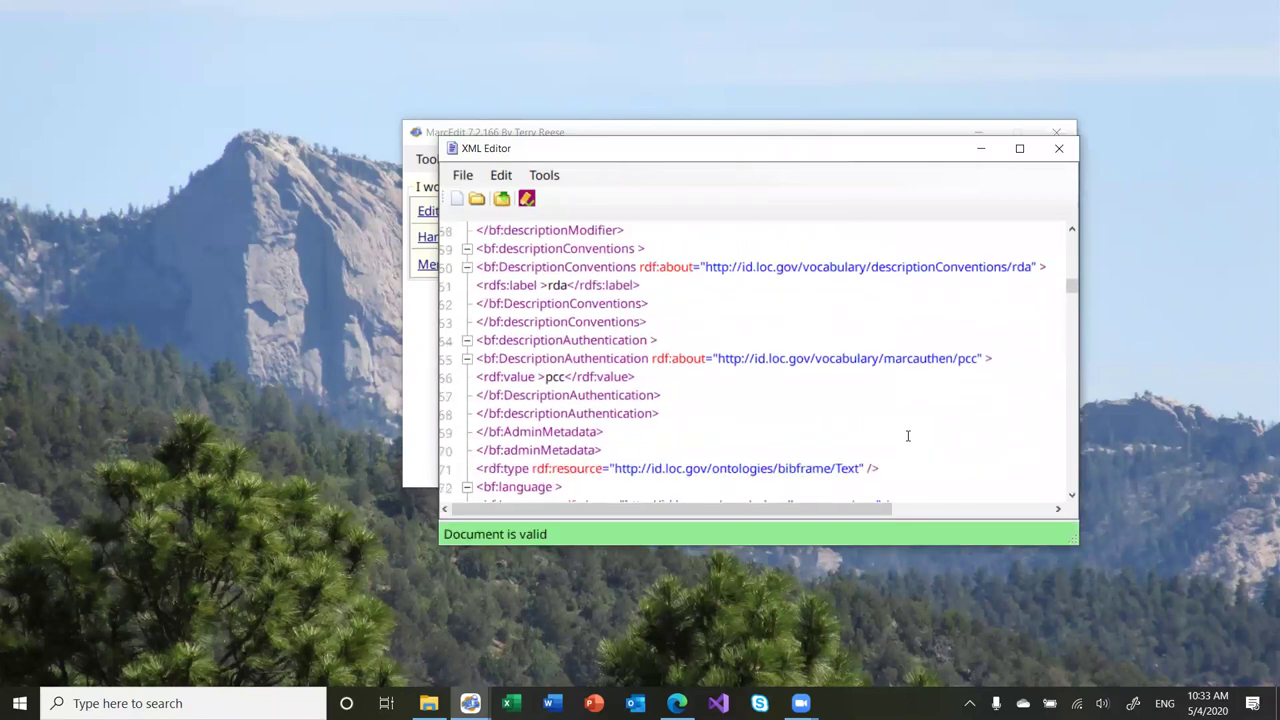
left_click(1059, 148)
Open multiple_works_test.xml in the XML Editor, examine the beginning of its BIBFRAME markup, and close the editor
left_click(792, 421)
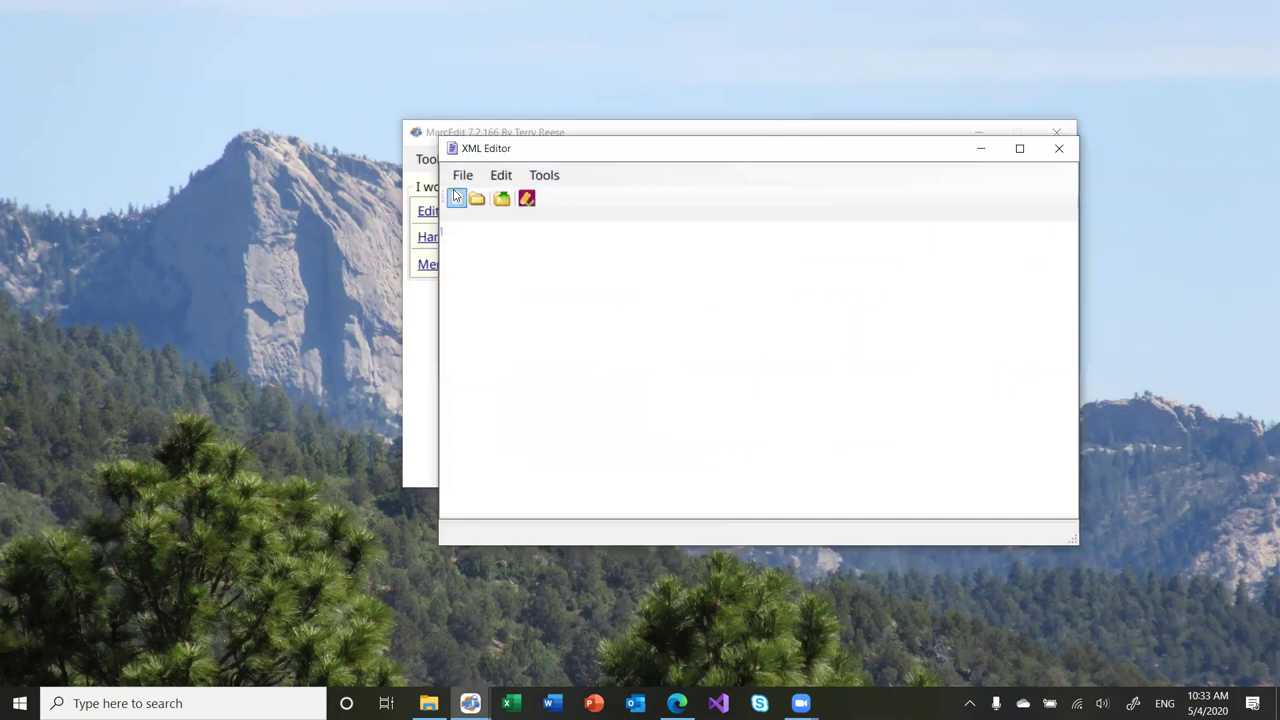
left_click(462, 175)
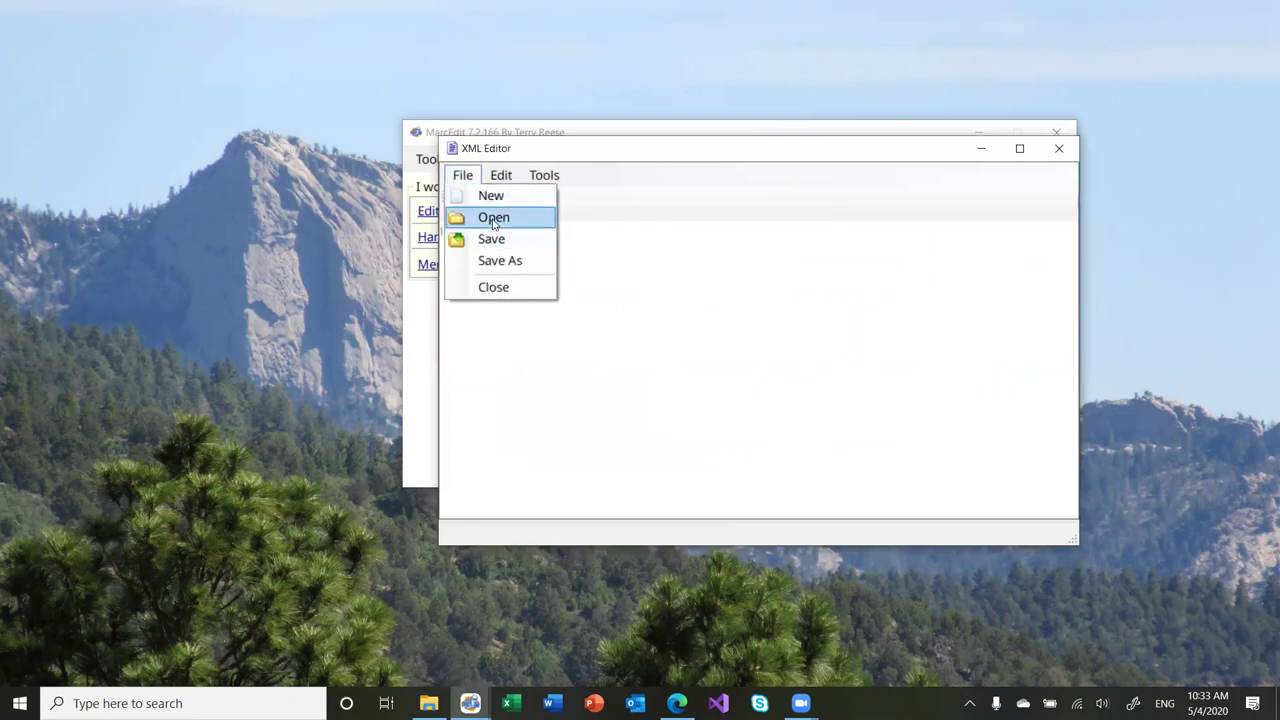
left_click(490, 214)
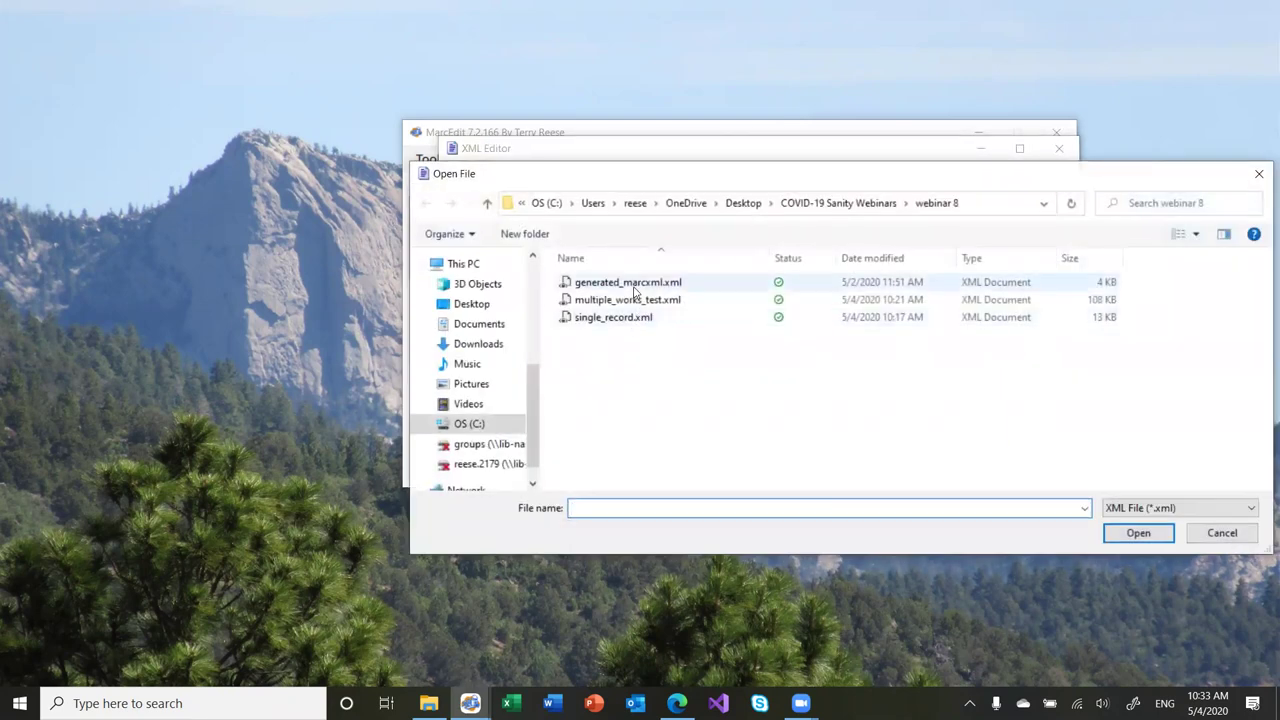
double_click(620, 299)
scroll(757, 382, "down", 2)
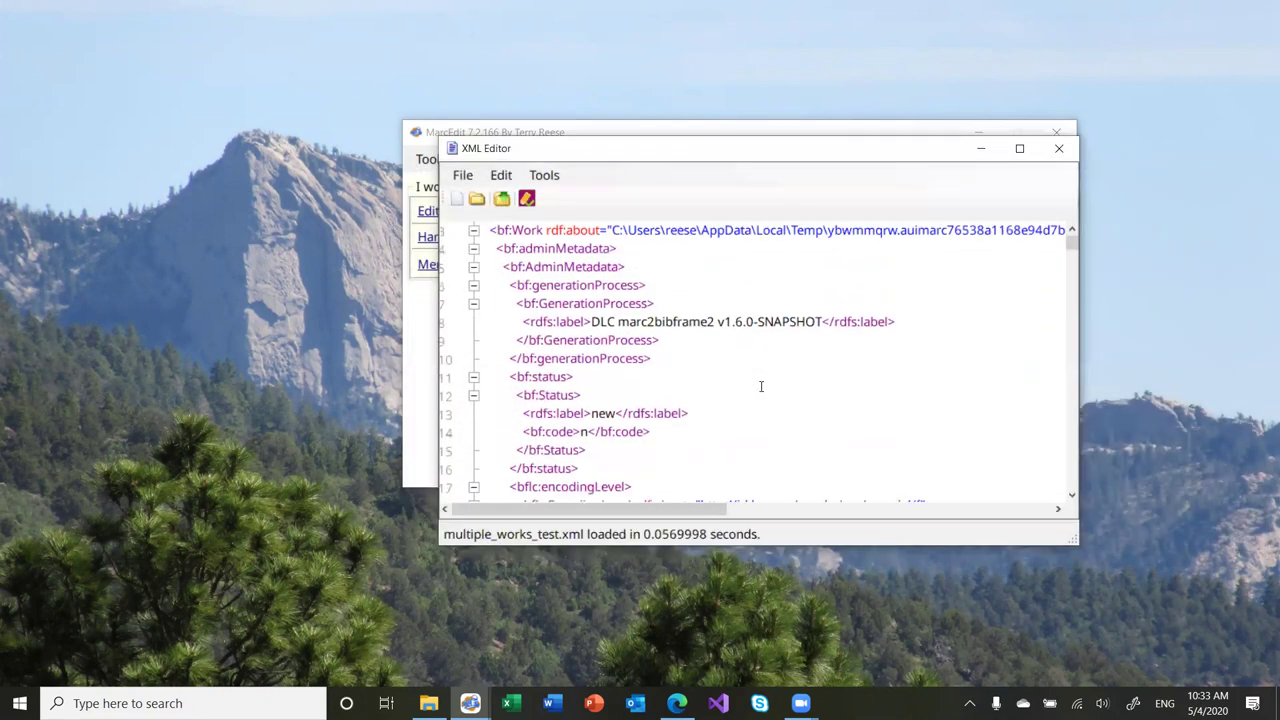
scroll(759, 384, "up", 2)
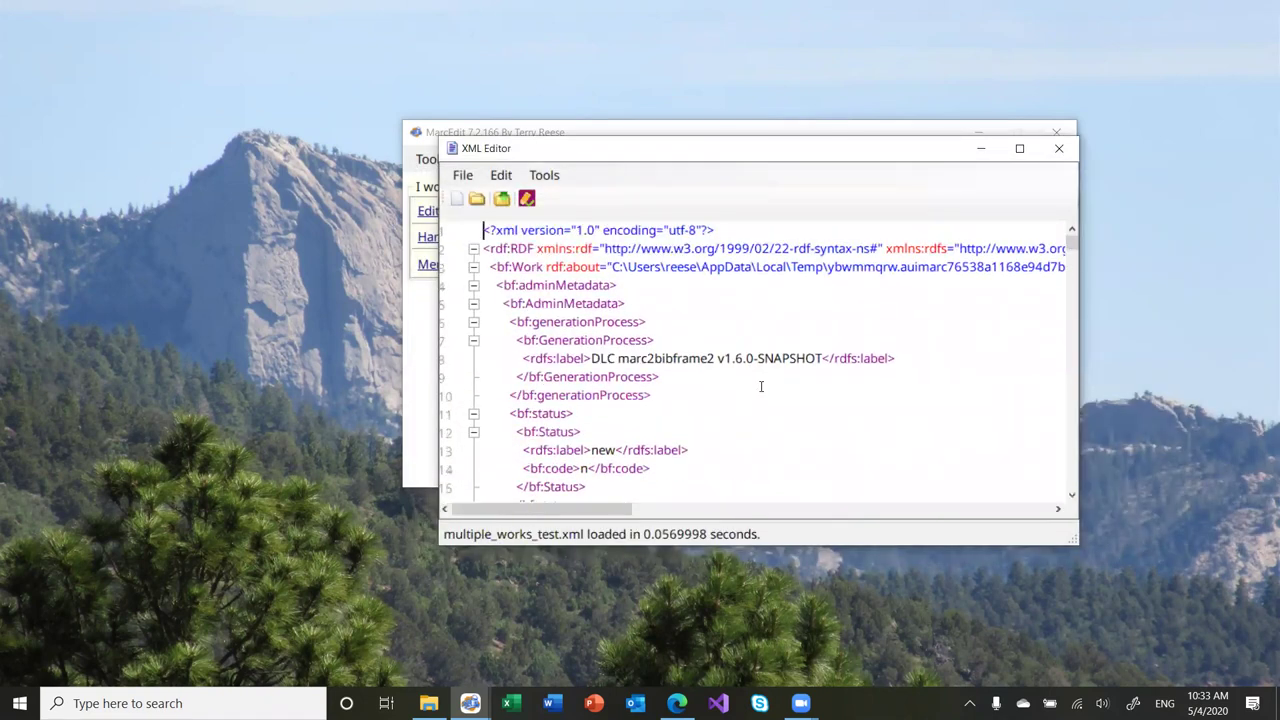
key("F5")
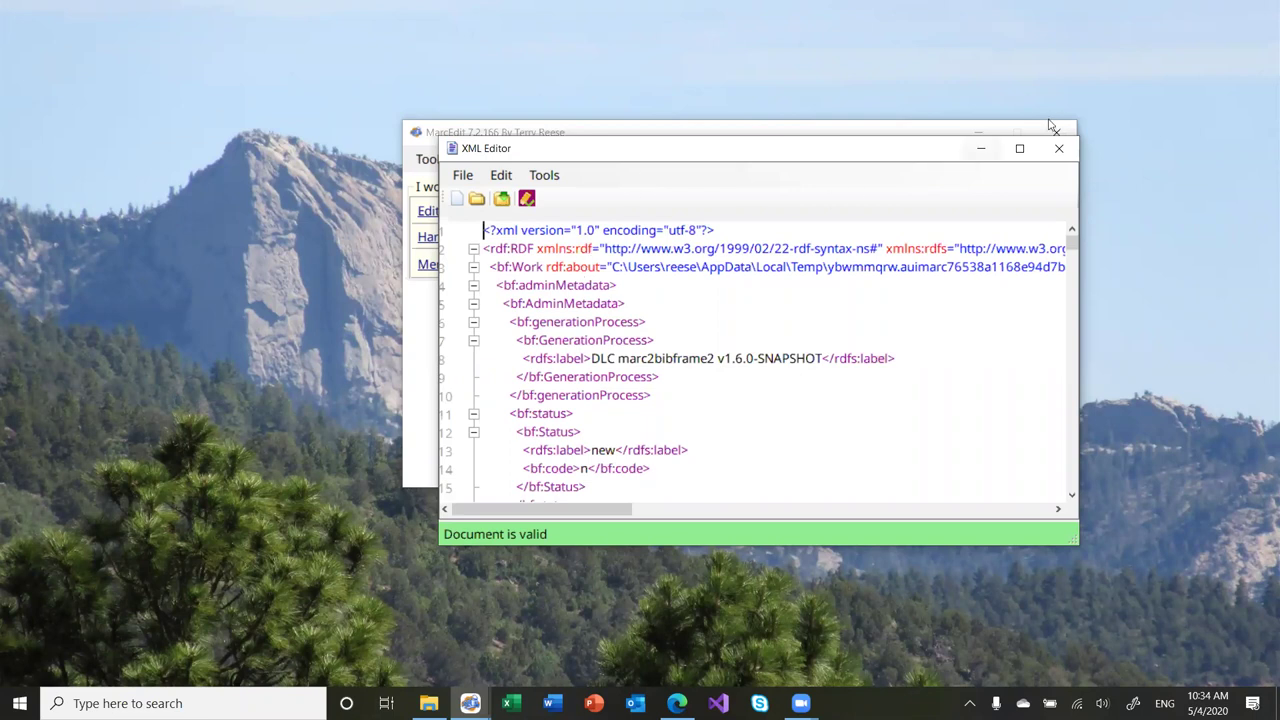
left_click(1058, 150)
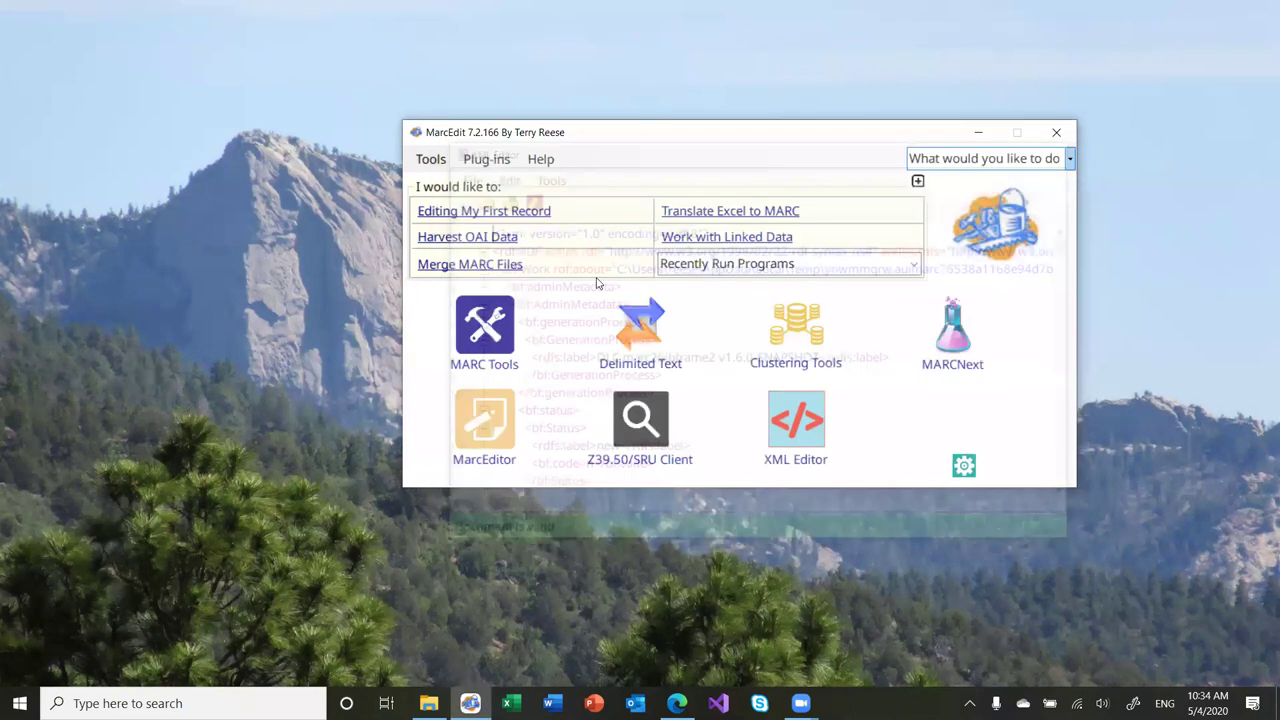
left_click(490, 322)
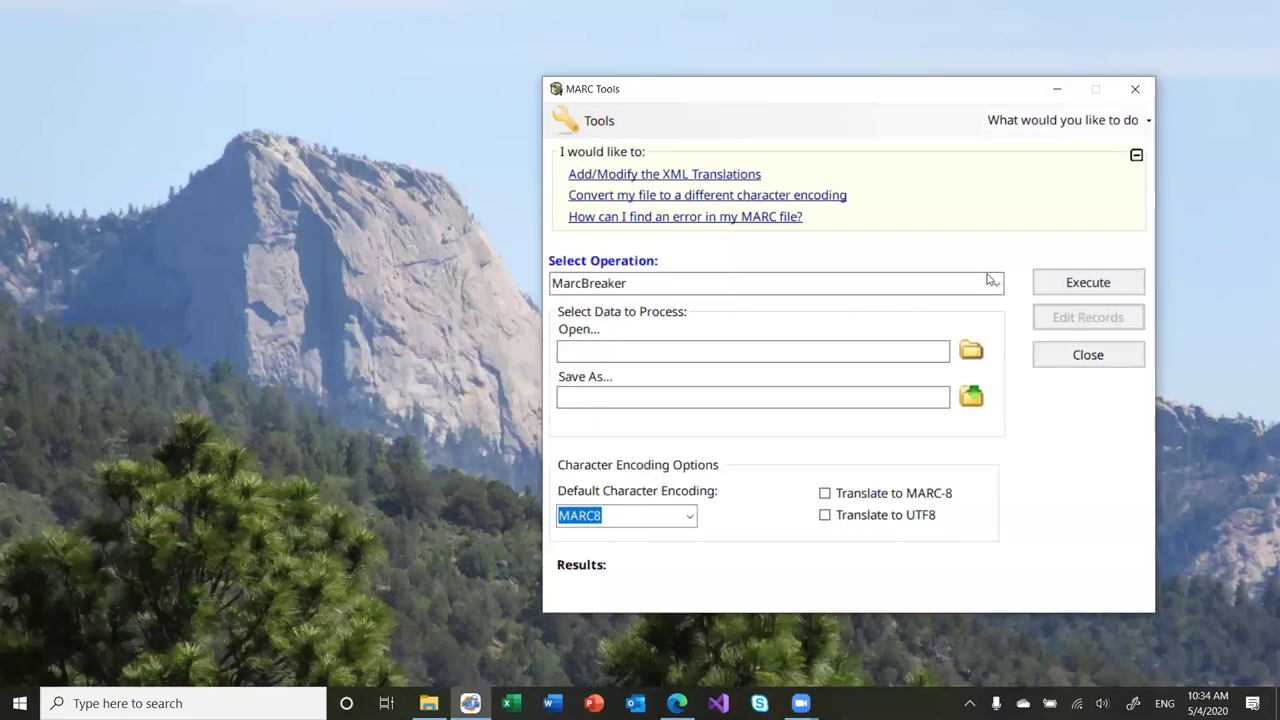
left_click(994, 285)
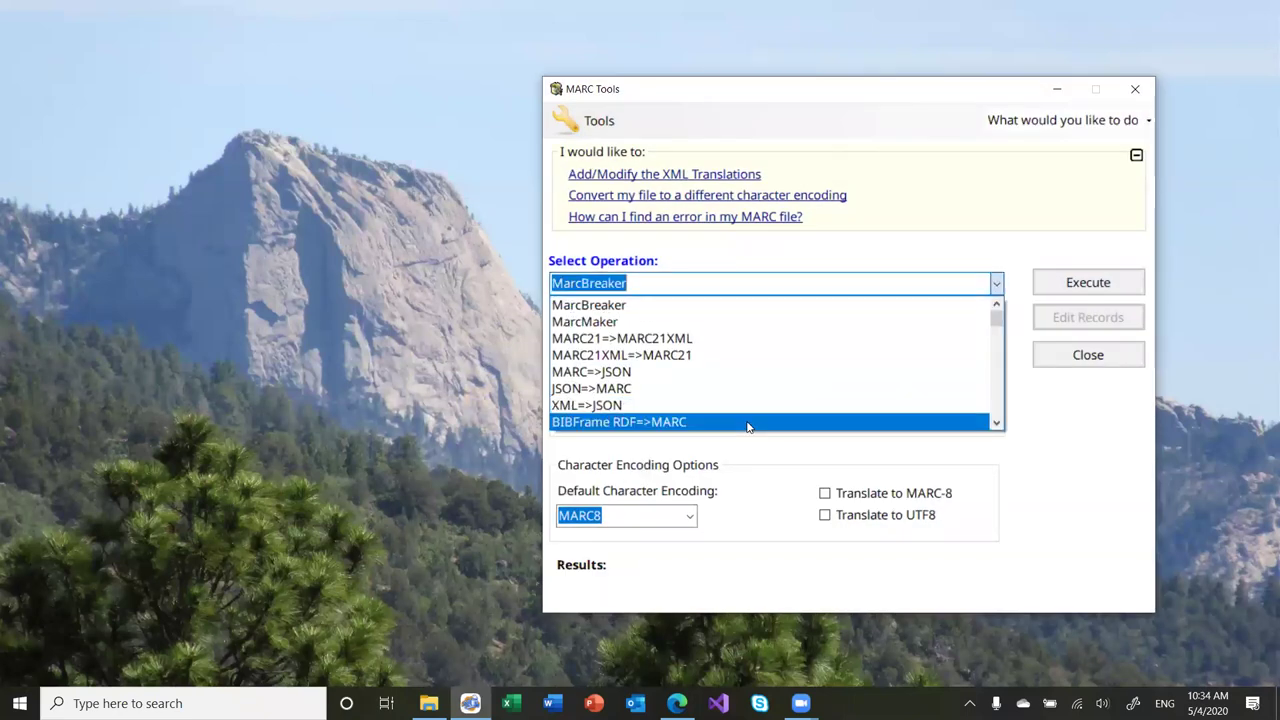
left_click(747, 422)
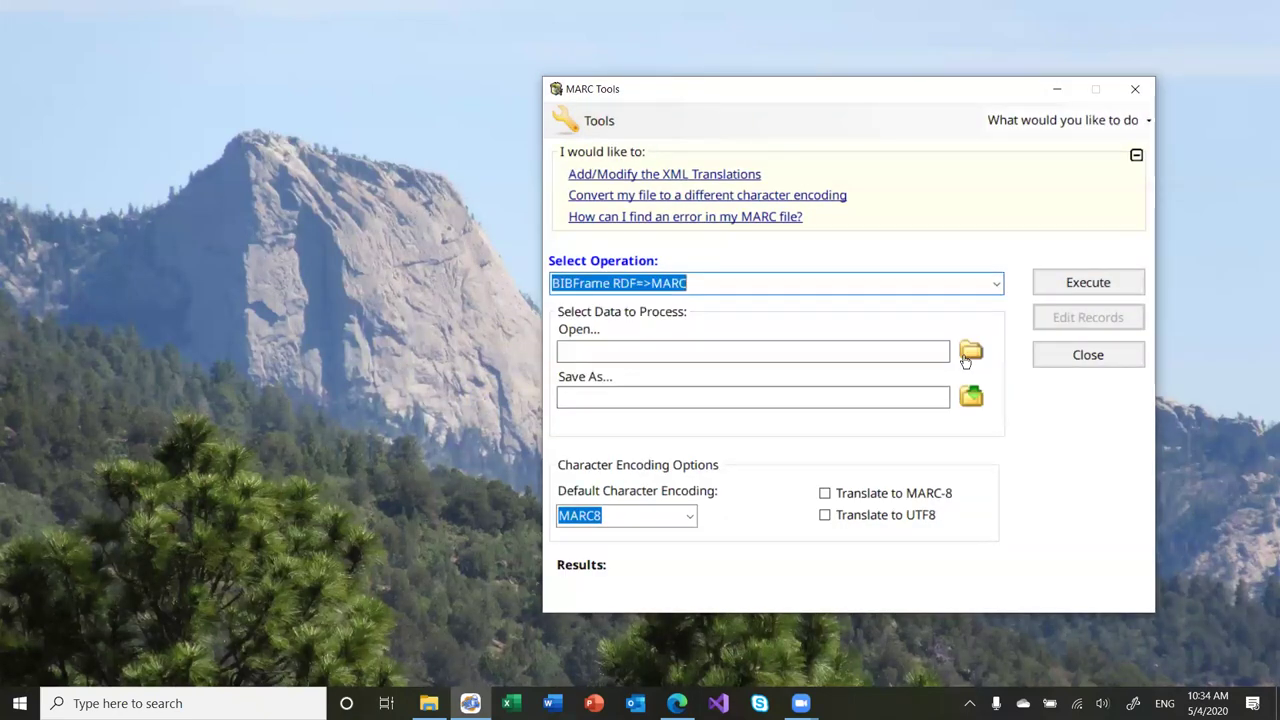
left_click(1072, 357)
Open the MARCEngine preferences, view the end of the MARCXML XSLT path, and close the preferences
left_click(964, 466)
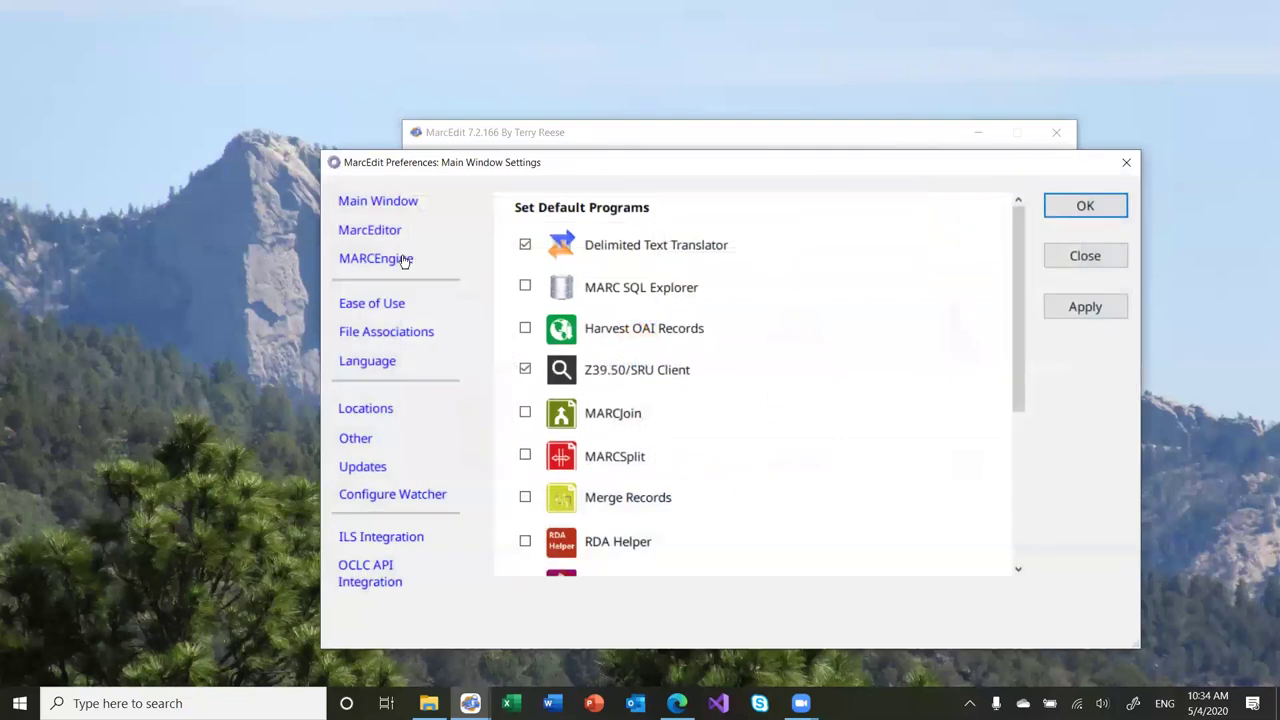
left_click(403, 259)
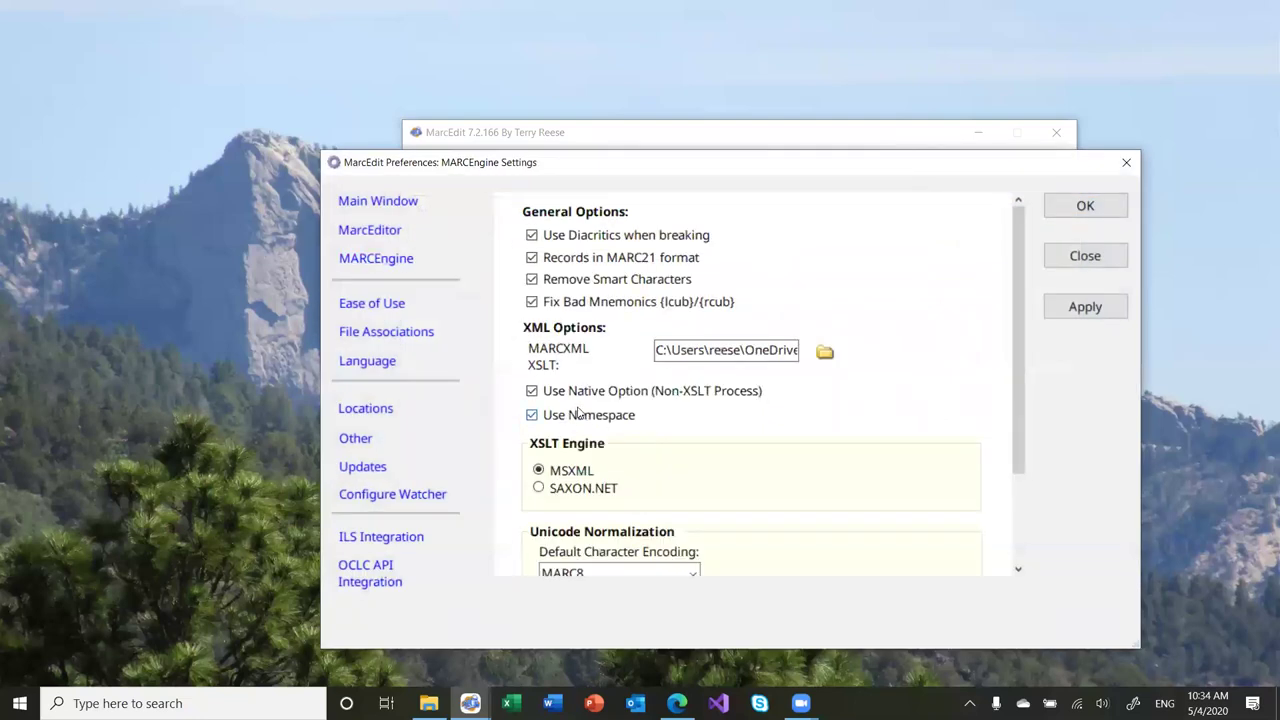
left_click(714, 352)
key("End")
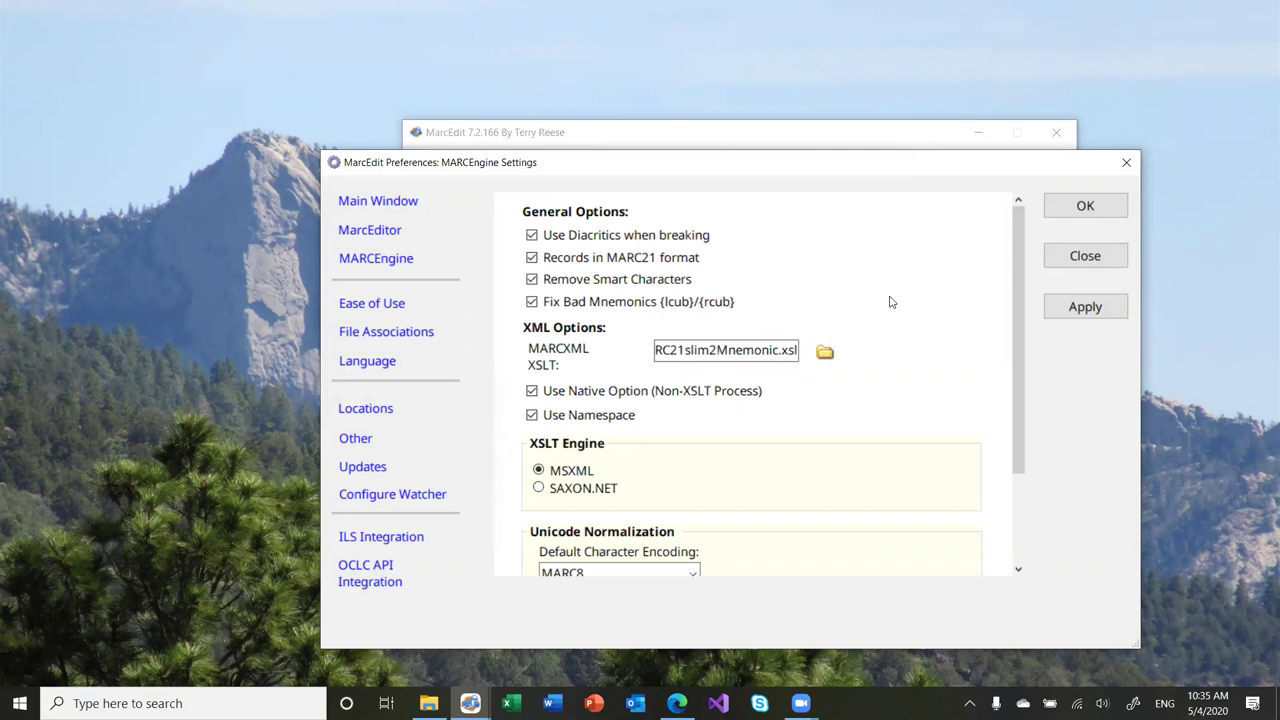
left_click(1082, 257)
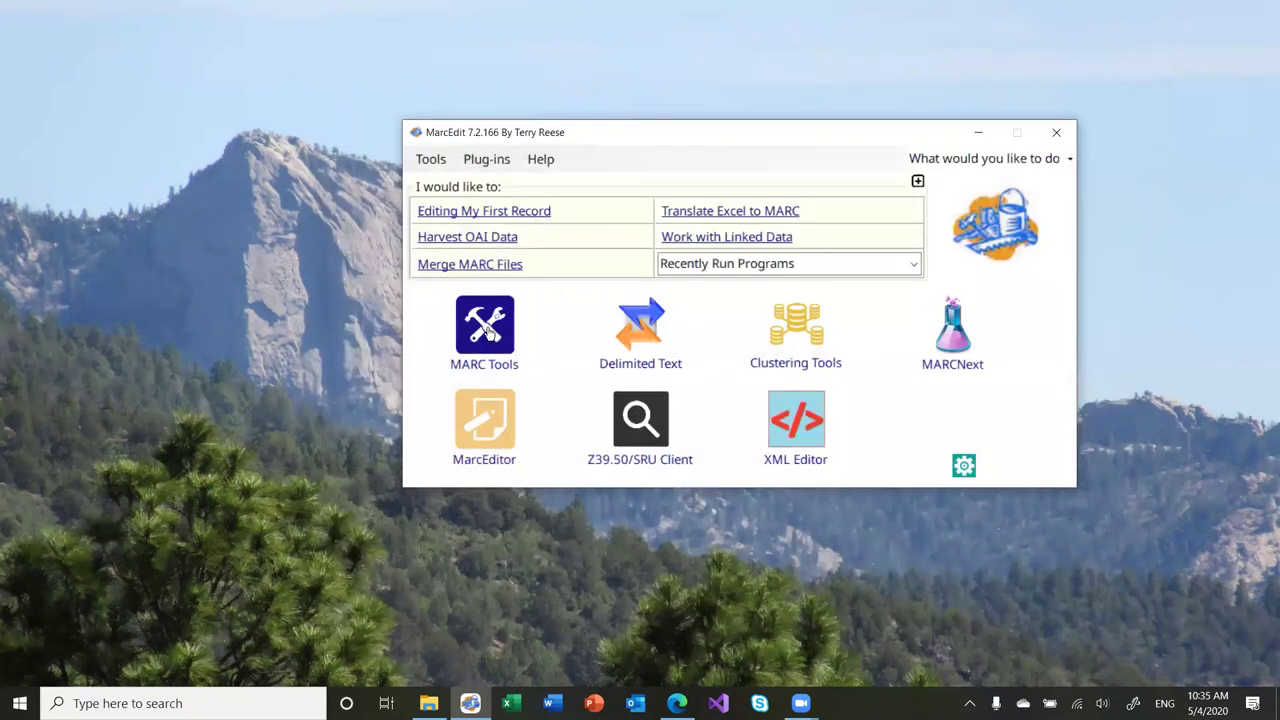
Set up the BIBFrame RDF=>MARC operation in MARC Tools with single_record.xml as the source file
left_click(487, 330)
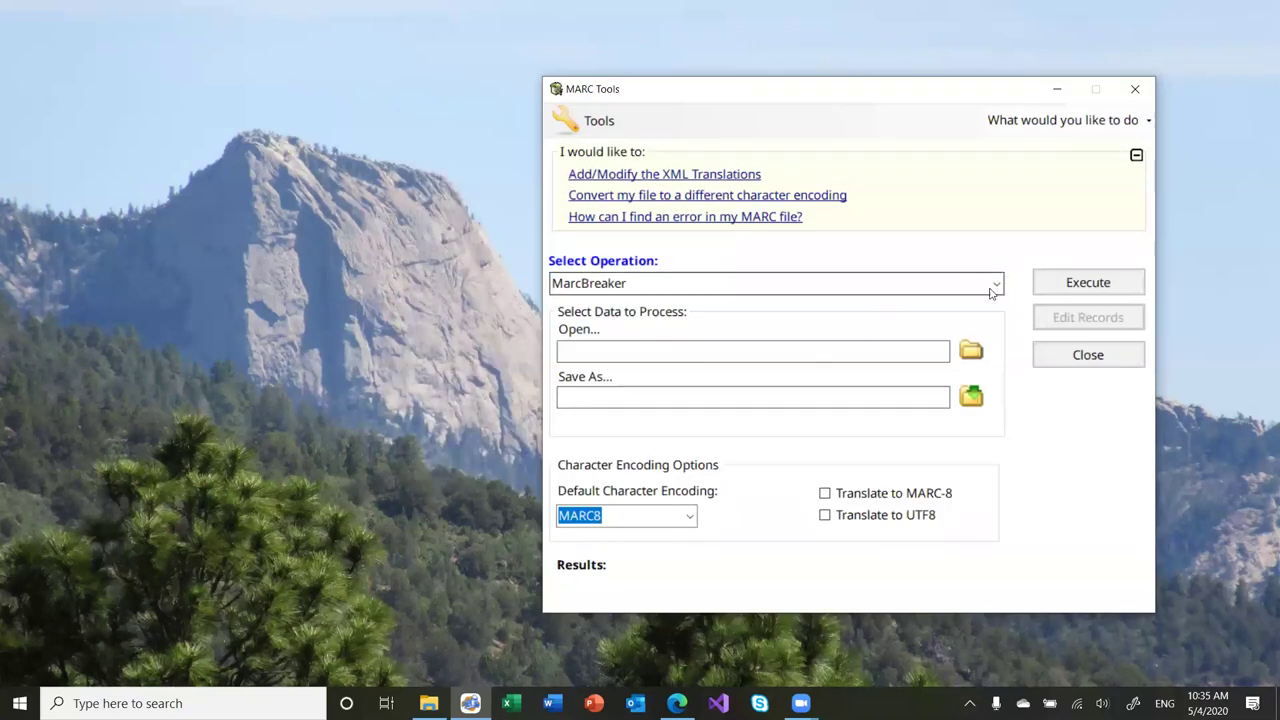
left_click(990, 287)
left_click(702, 424)
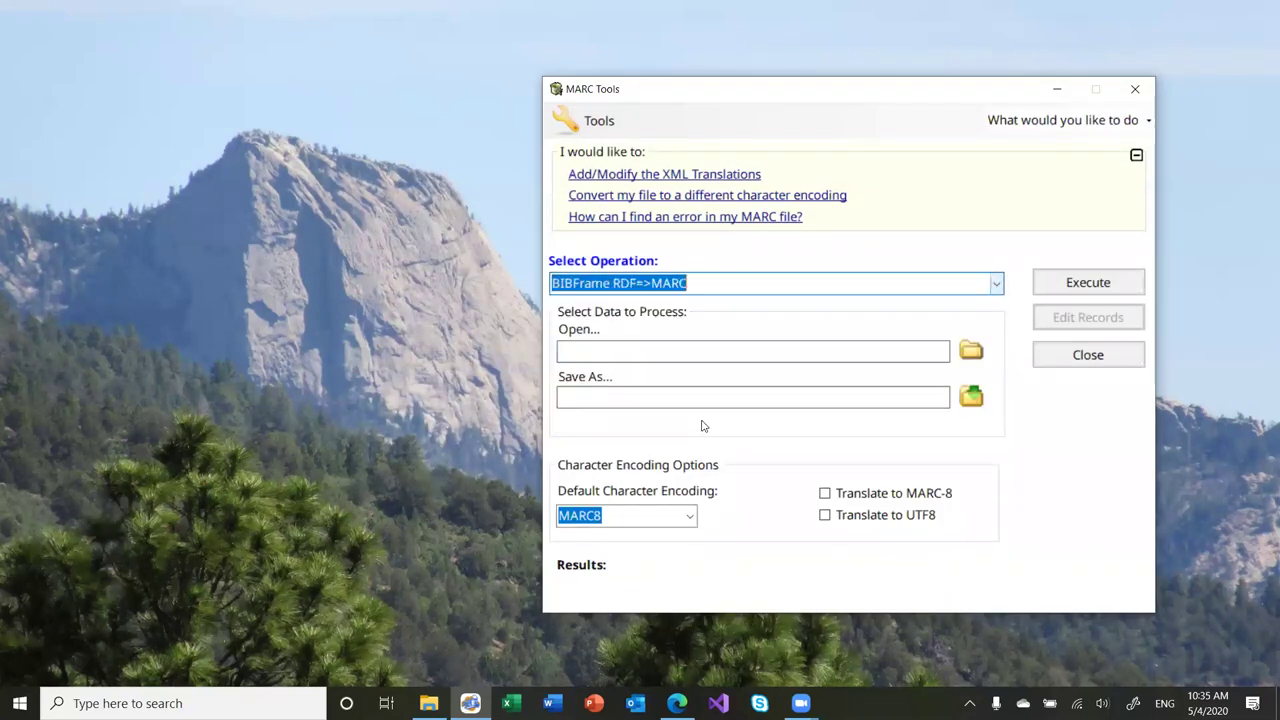
left_click(971, 350)
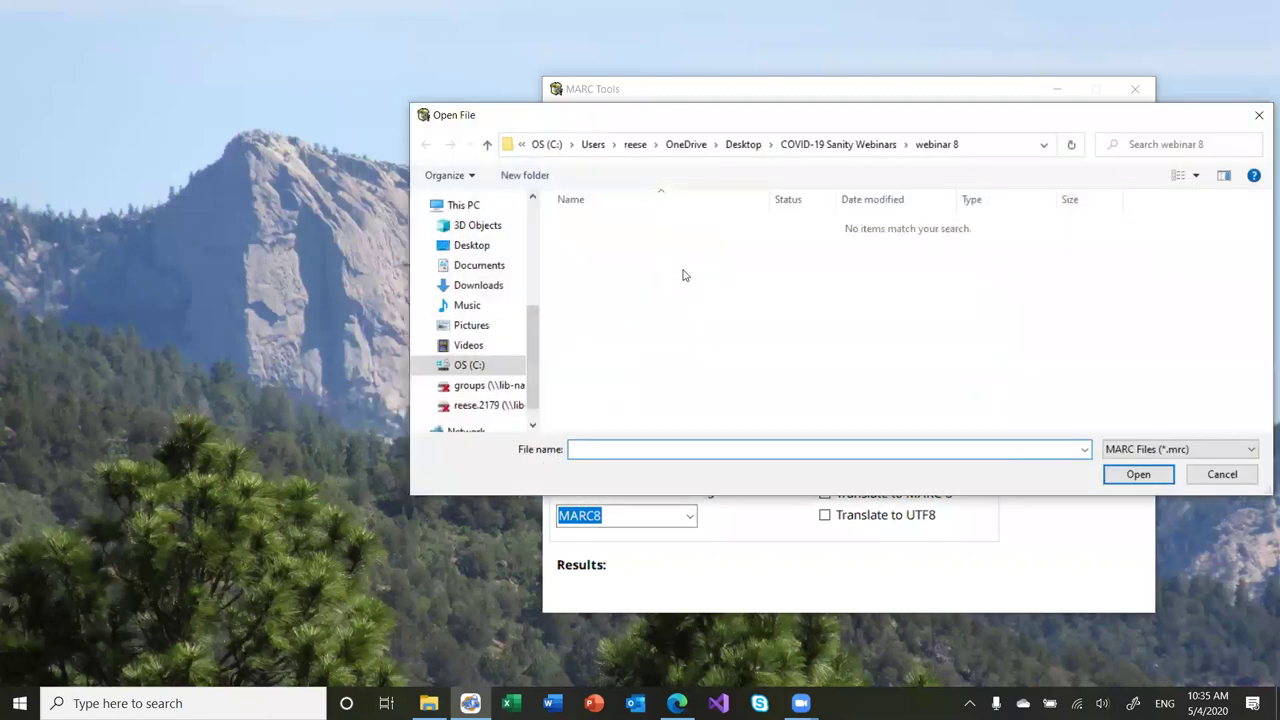
left_click(1122, 452)
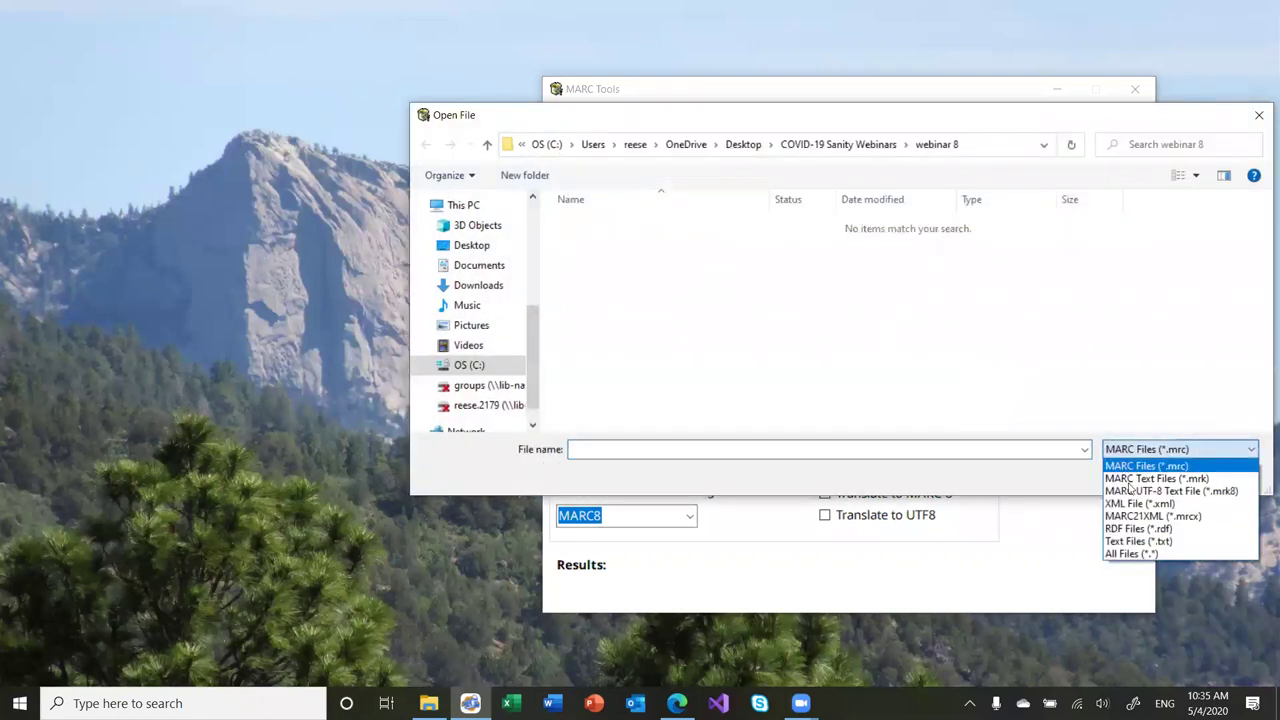
left_click(1135, 503)
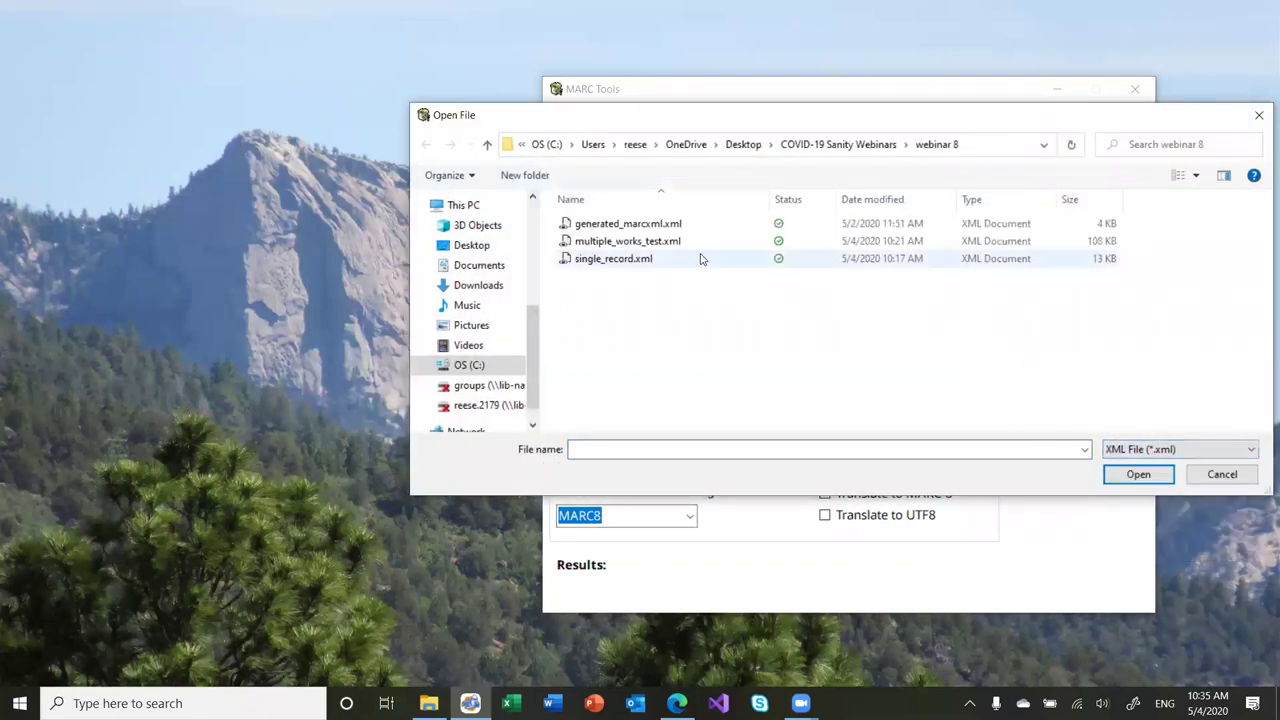
double_click(640, 258)
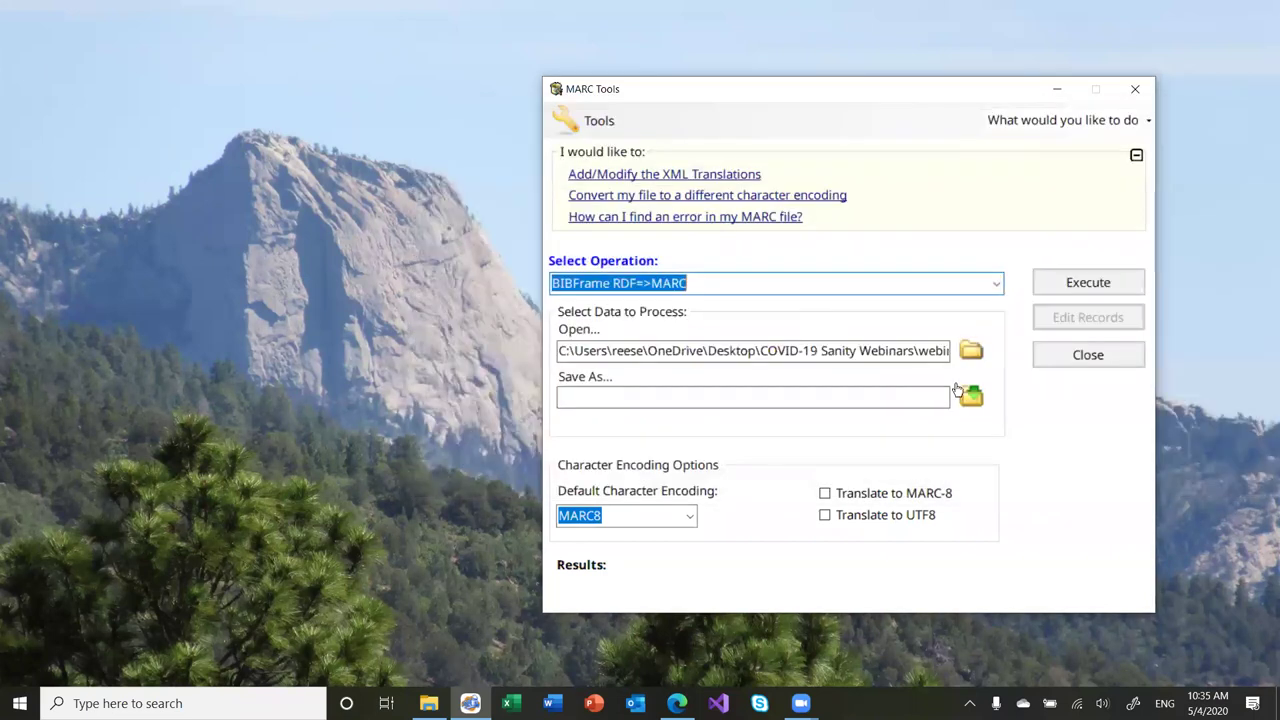
Set the output file to single_record.mrc, run the conversion, and close MARC Tools
left_click(970, 396)
left_click(1145, 476)
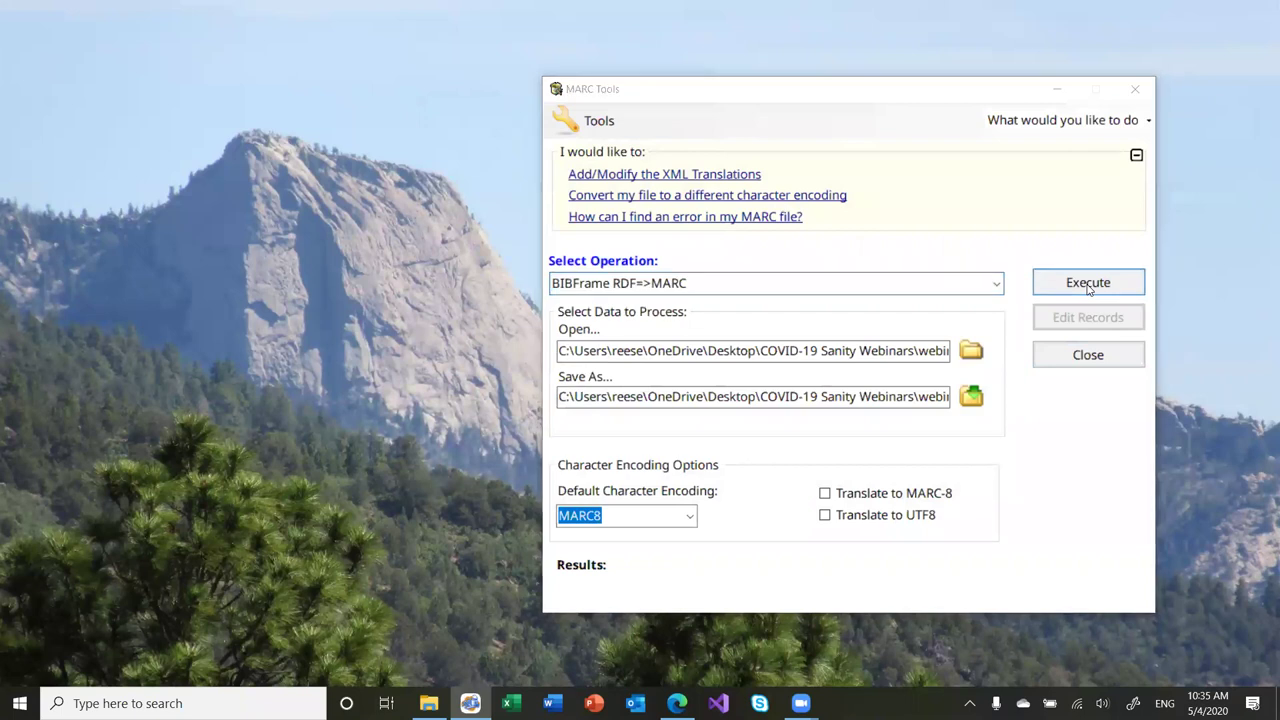
left_click(1089, 287)
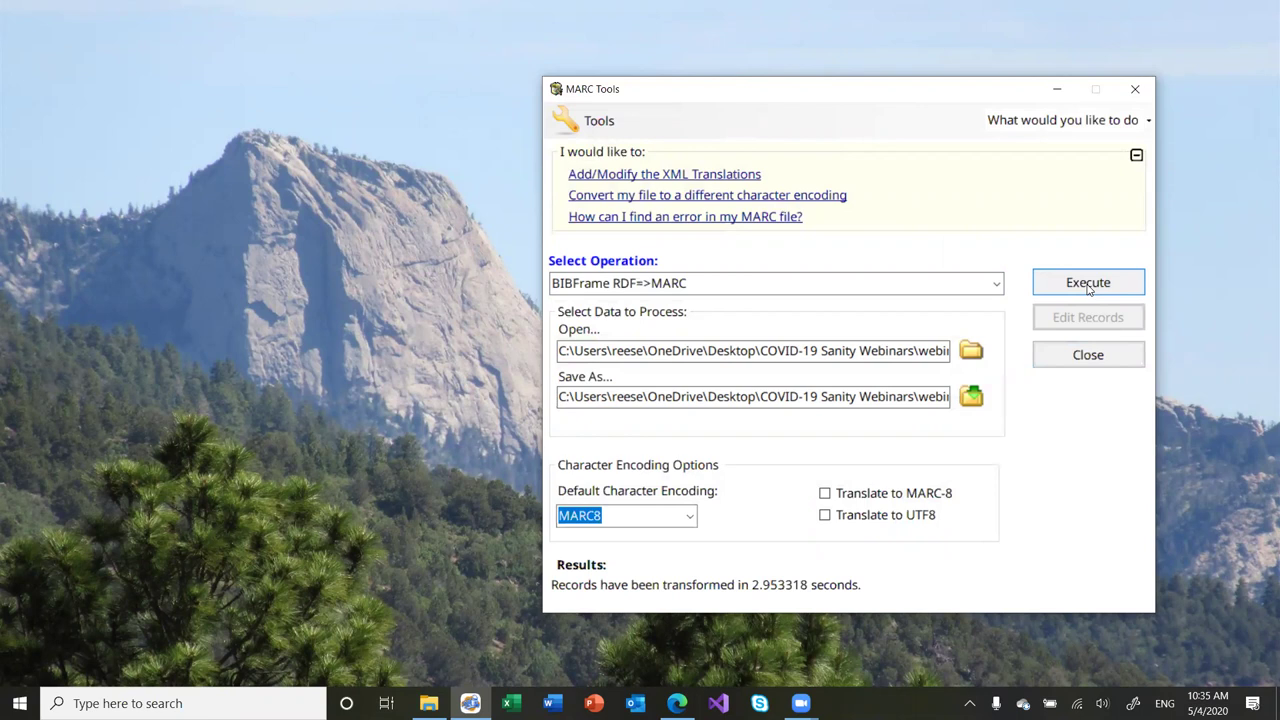
left_click(1086, 355)
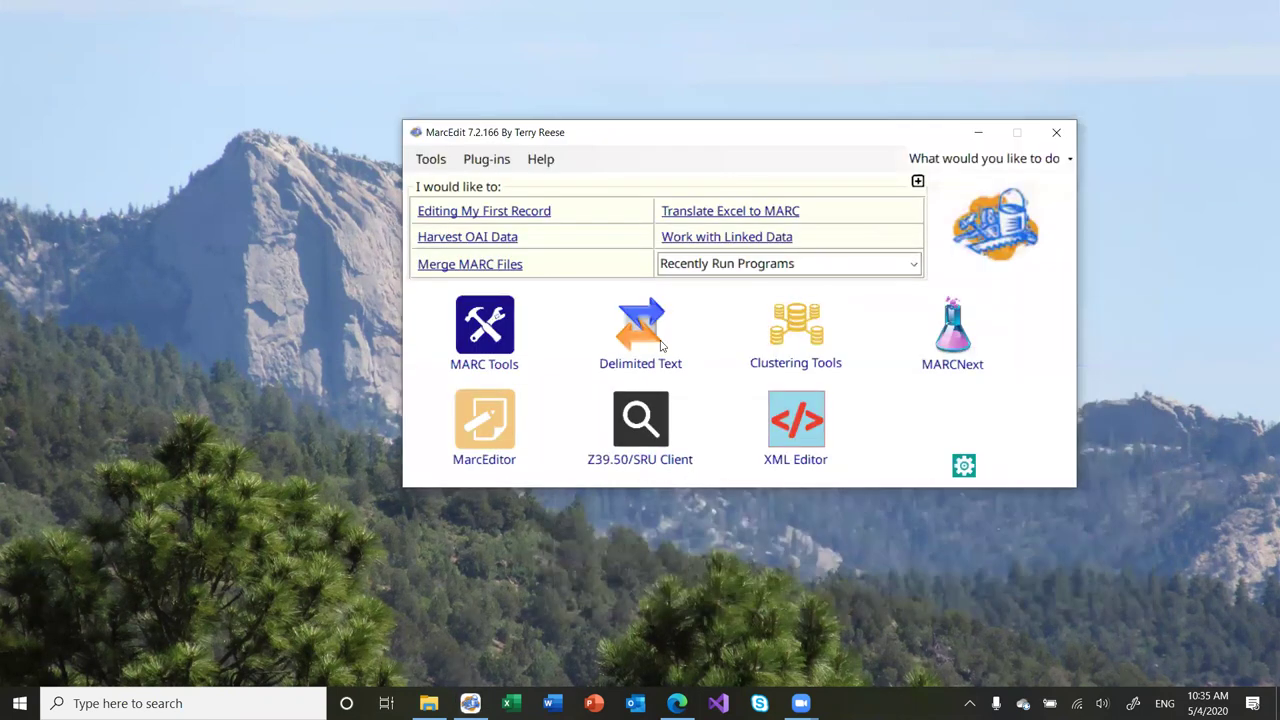
Open single_record.mrc in MarcEditor and look through the converted MARC fields
left_click(484, 422)
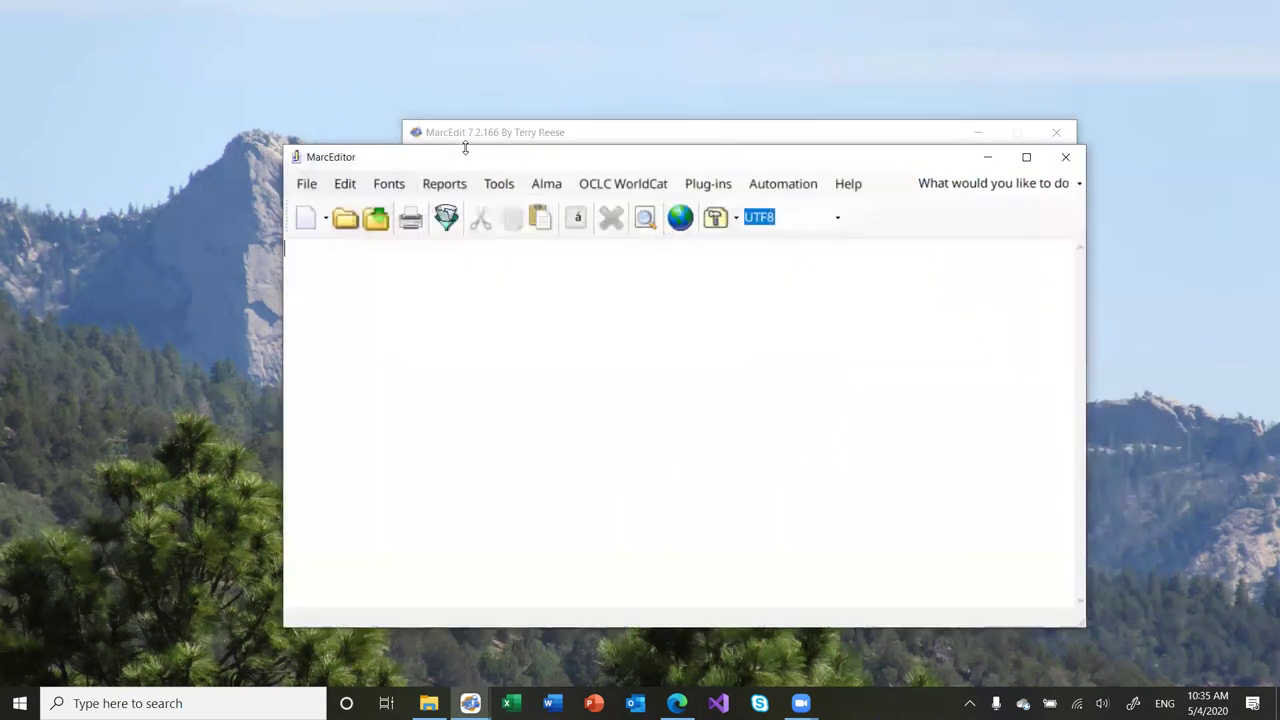
left_click(343, 215)
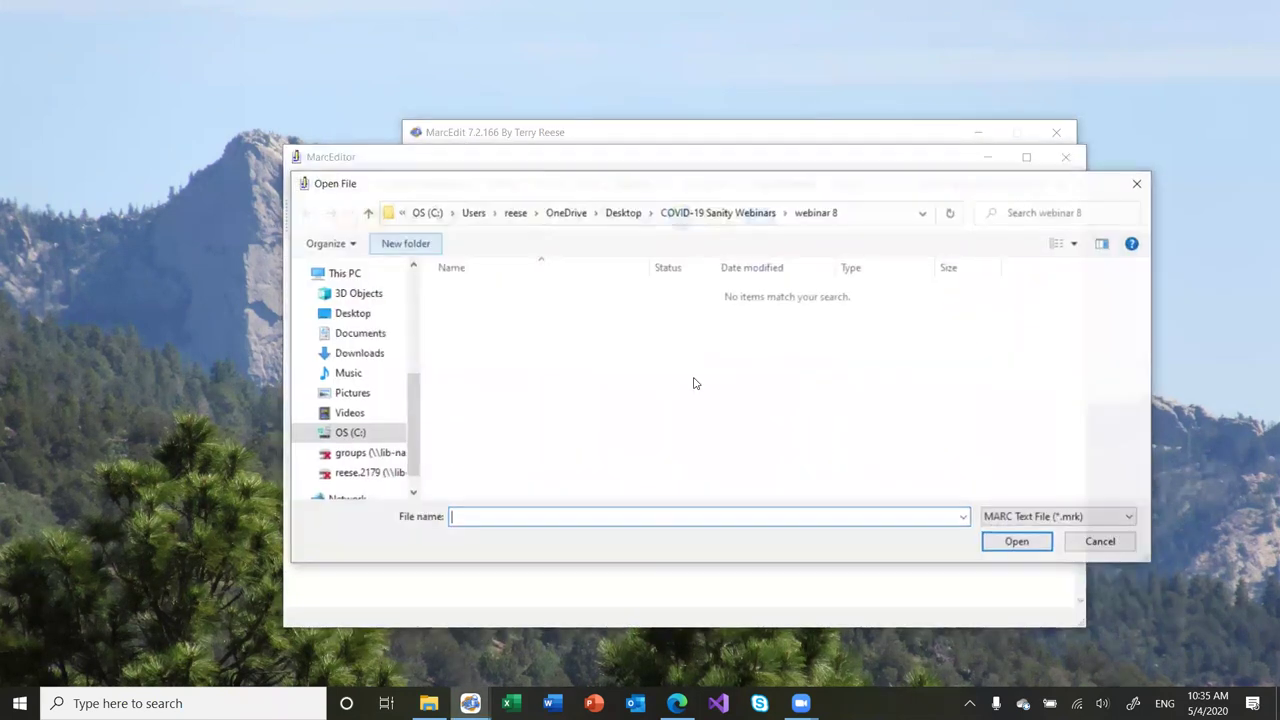
left_click(1048, 516)
left_click(1043, 559)
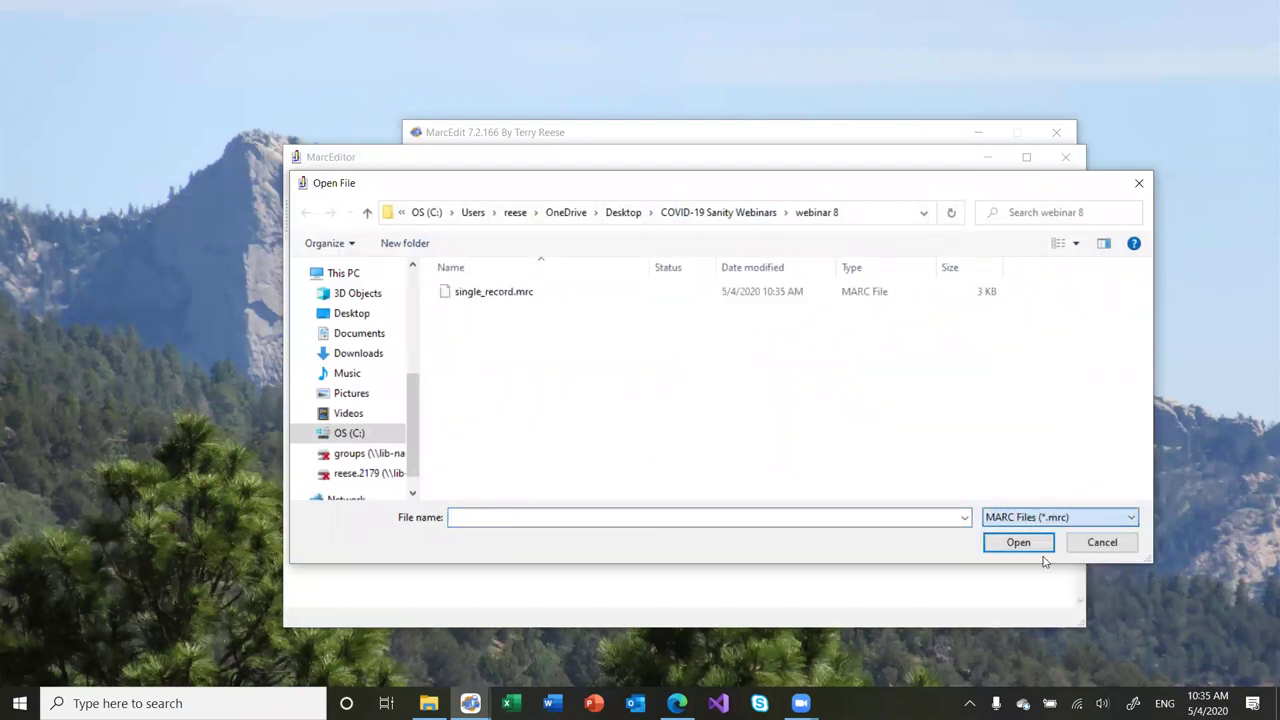
left_click(493, 296)
double_click(493, 296)
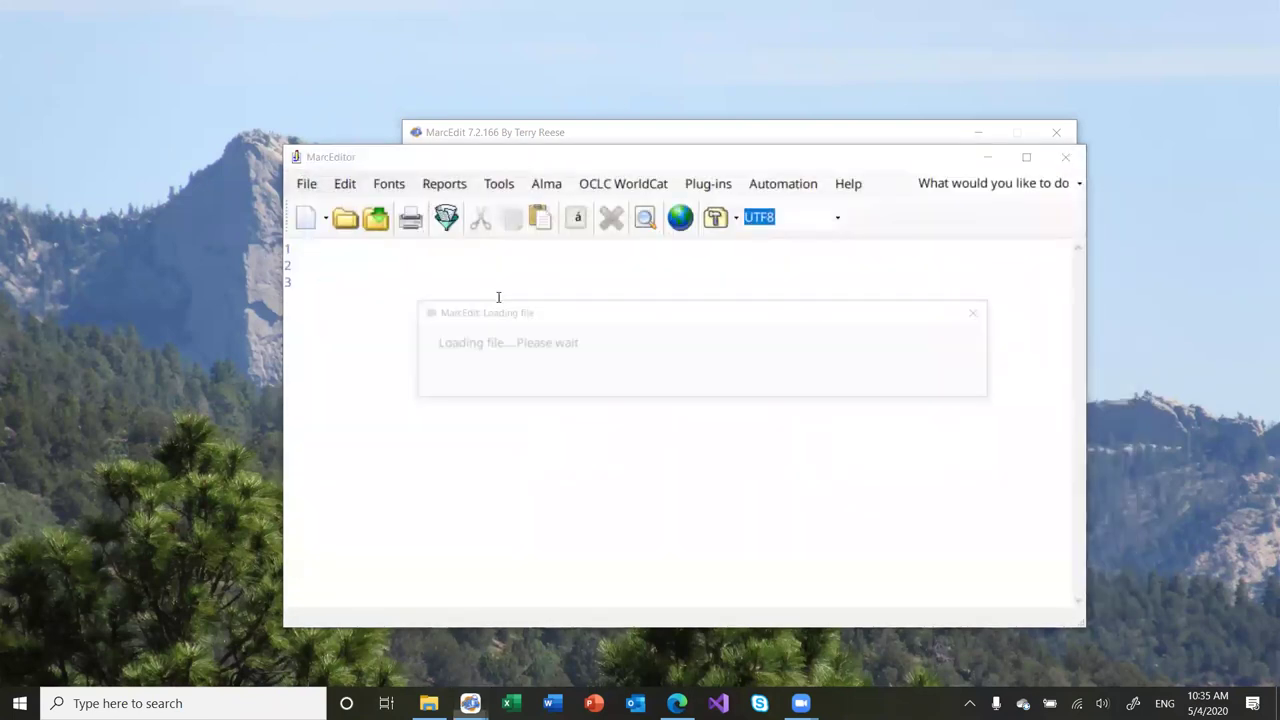
scroll(778, 448, "down", 1)
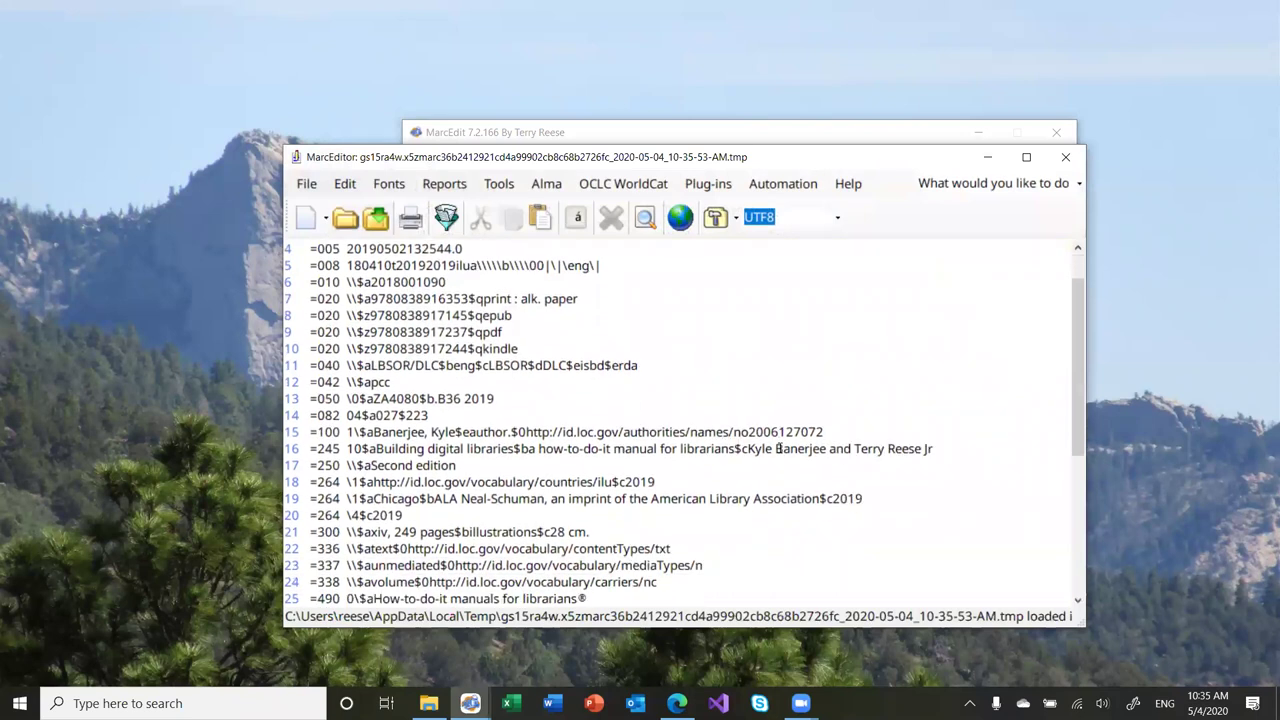
scroll(779, 448, "down", 2)
scroll(779, 448, "down", 1)
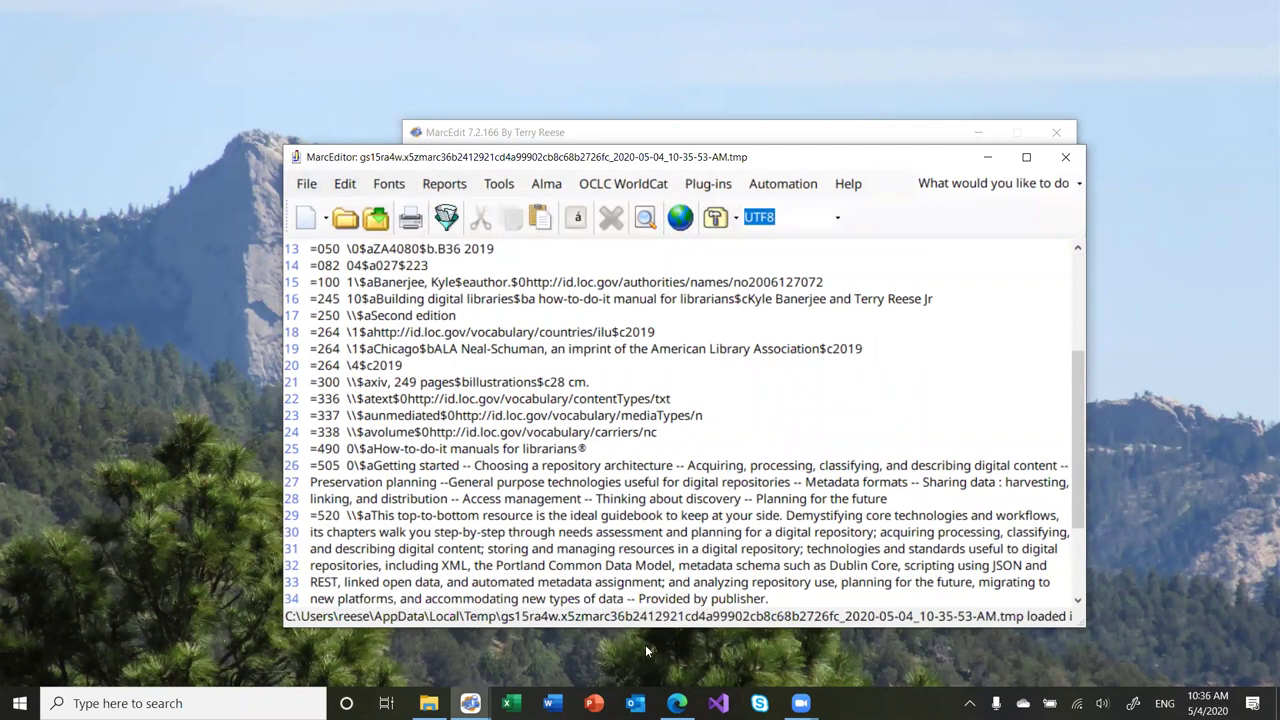
Switch to the browser's Compare BIBFRAME to MARC page and view the BIBFRAME XML beside its MARC text
mouse_move(677, 703)
left_click(686, 589)
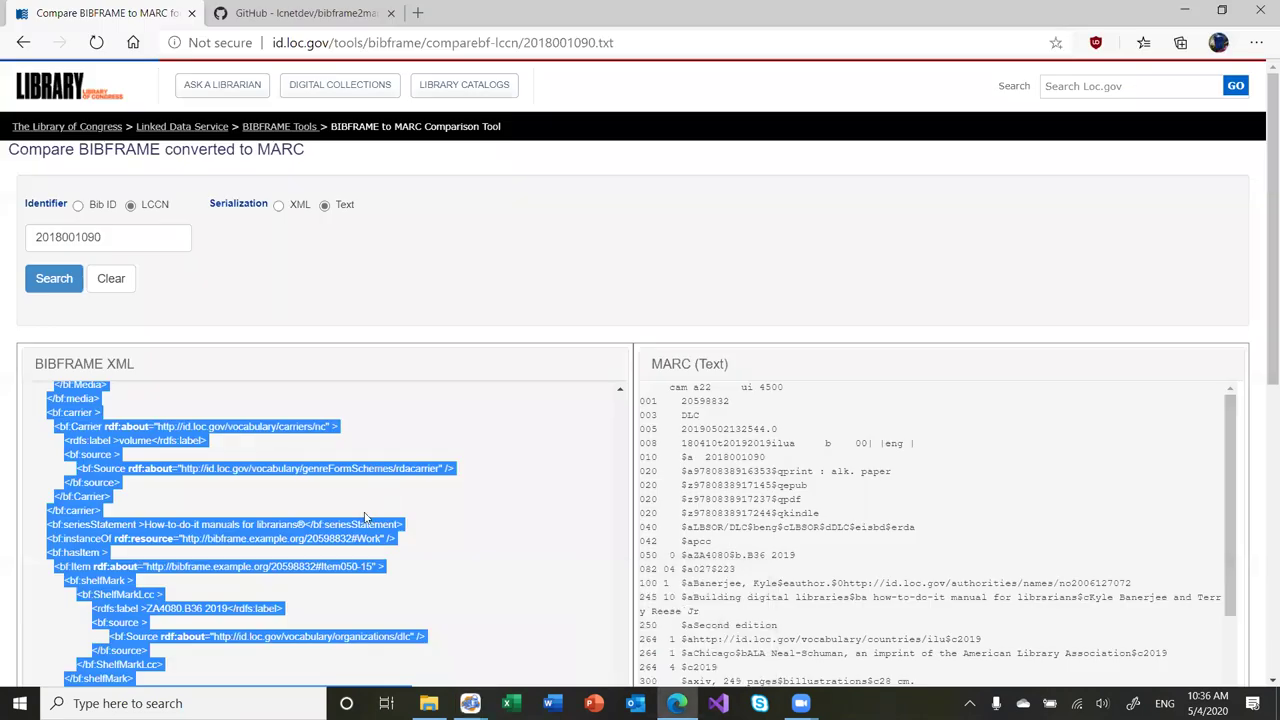
scroll(365, 515, "down", 3)
left_click(339, 295)
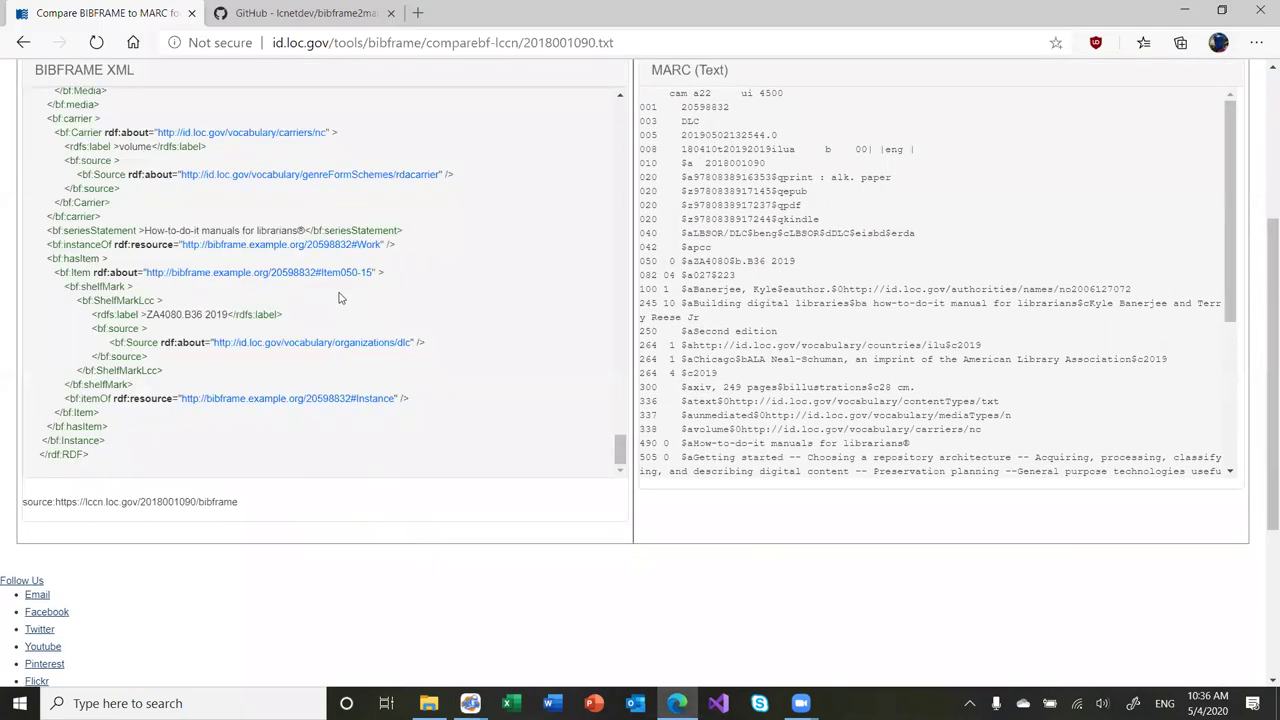
scroll(352, 357, "up", 10)
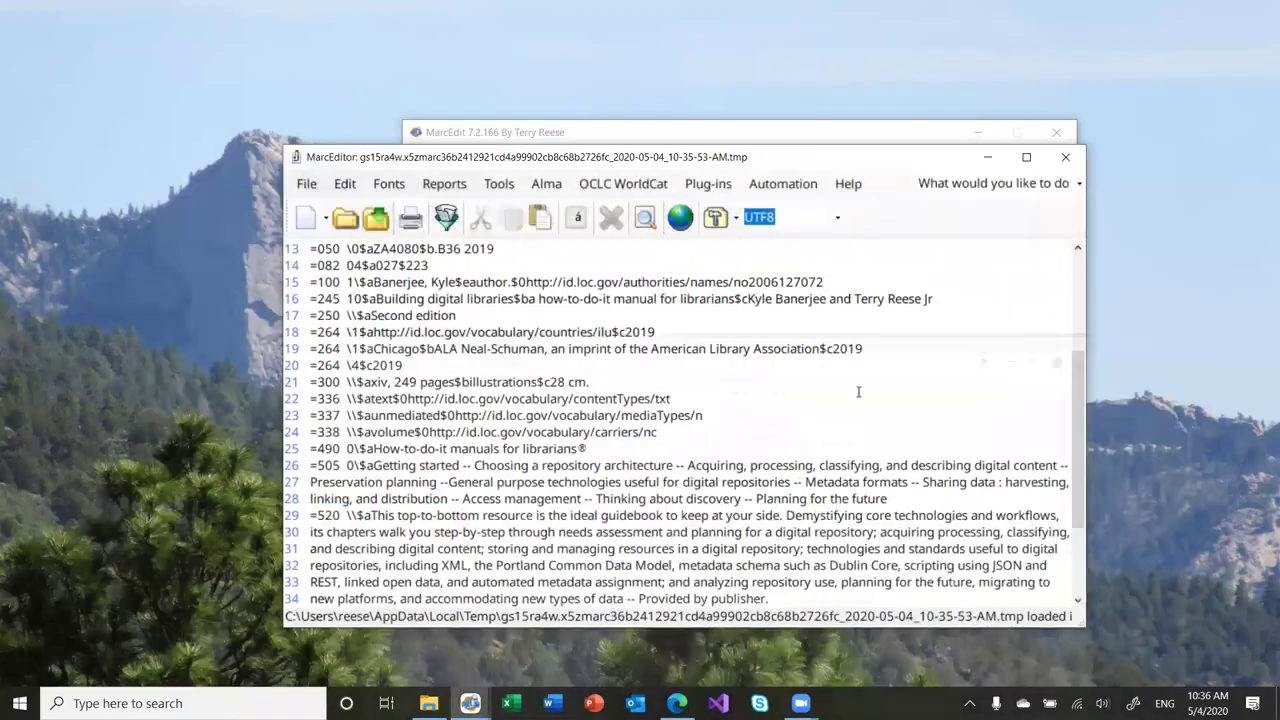
Return to MarcEditor, examine the remaining fields of the converted record, and close the editor
scroll(858, 392, "down", 3)
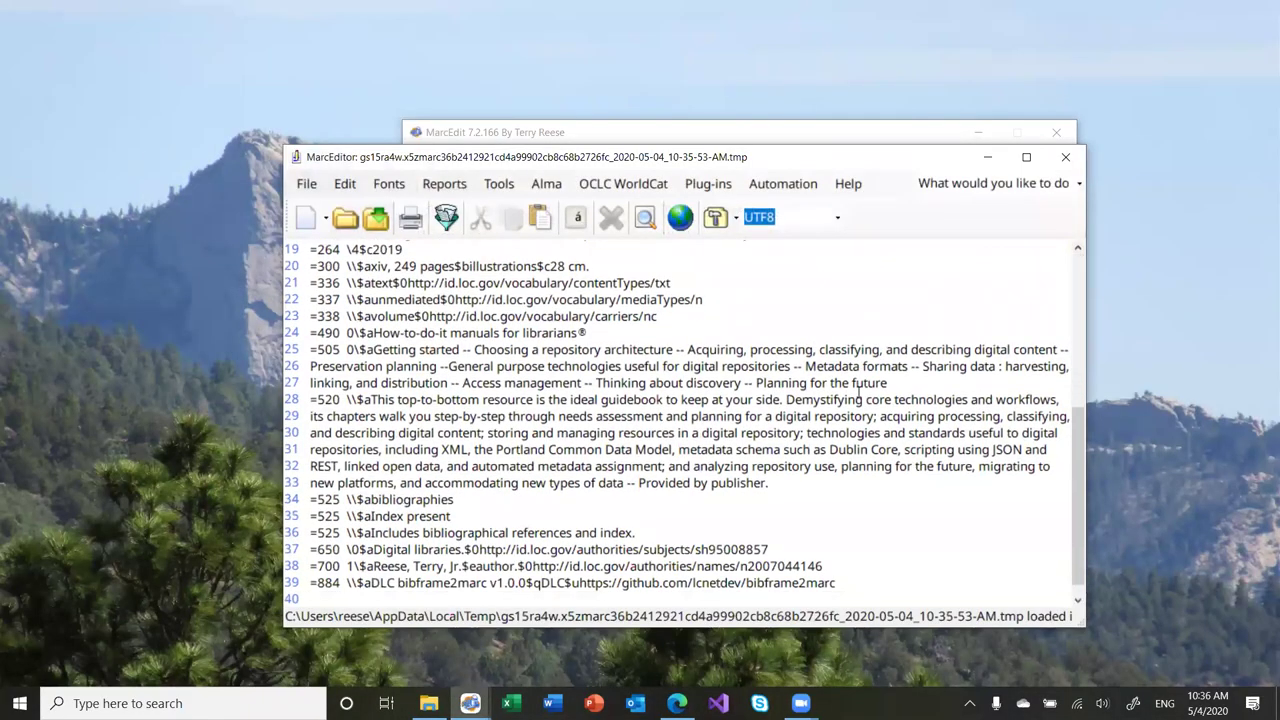
scroll(858, 392, "up", 6)
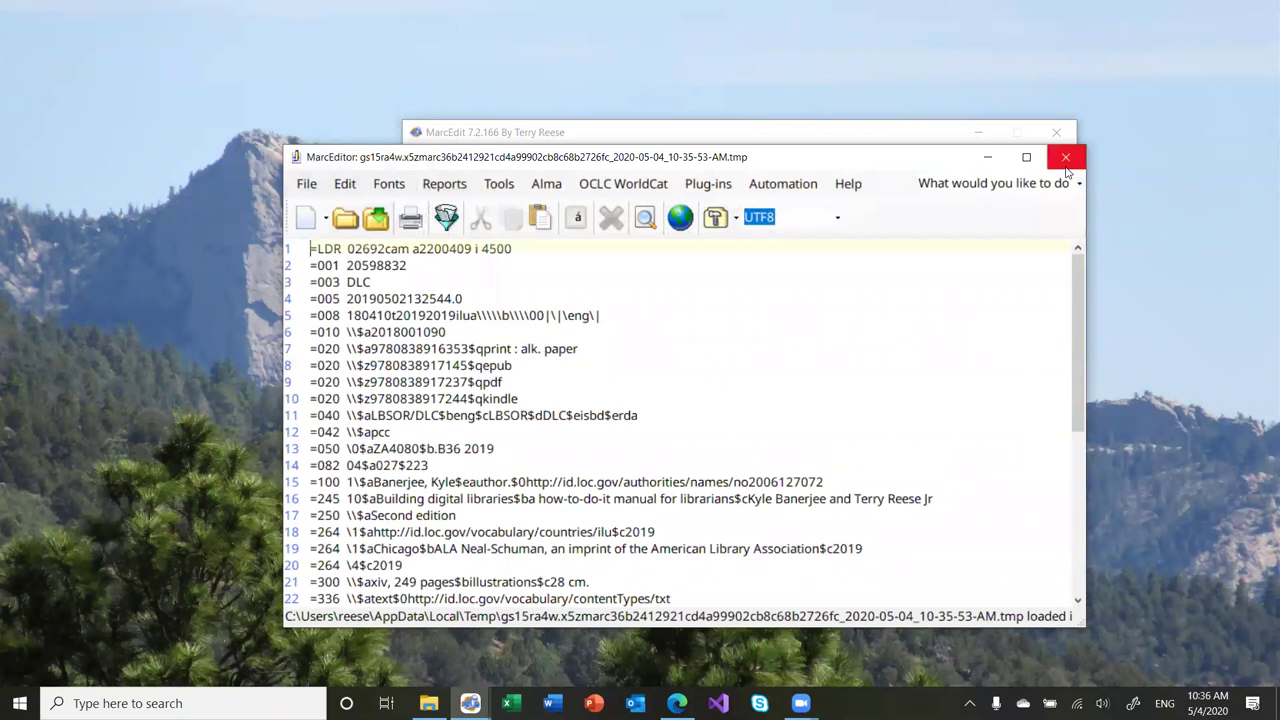
left_click(1066, 160)
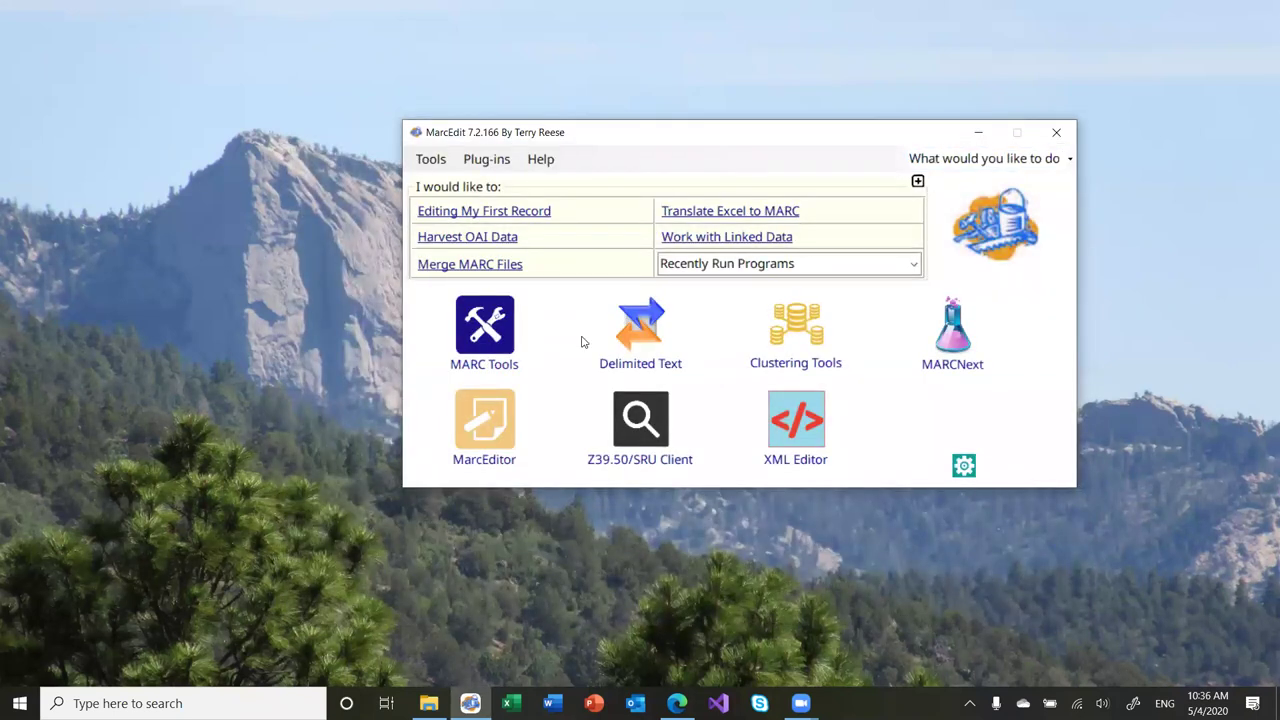
Open multiple_works_test.xml in the XML Editor
left_click(812, 424)
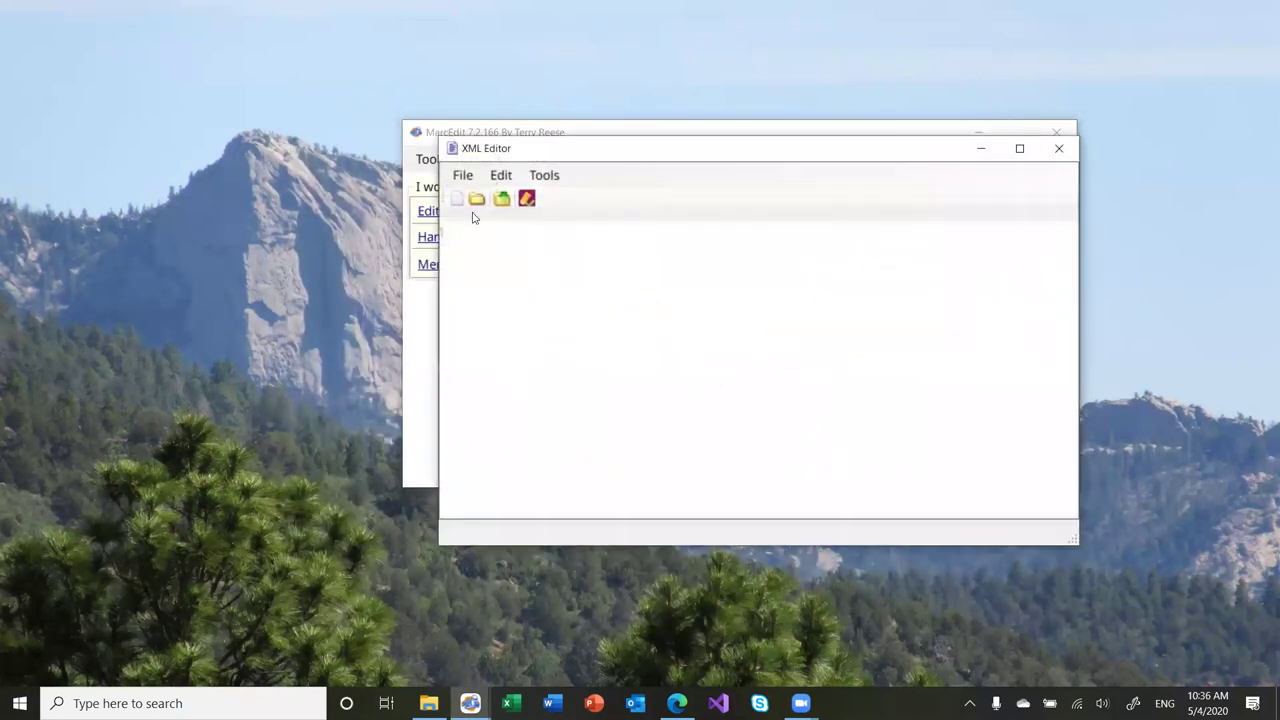
left_click(476, 198)
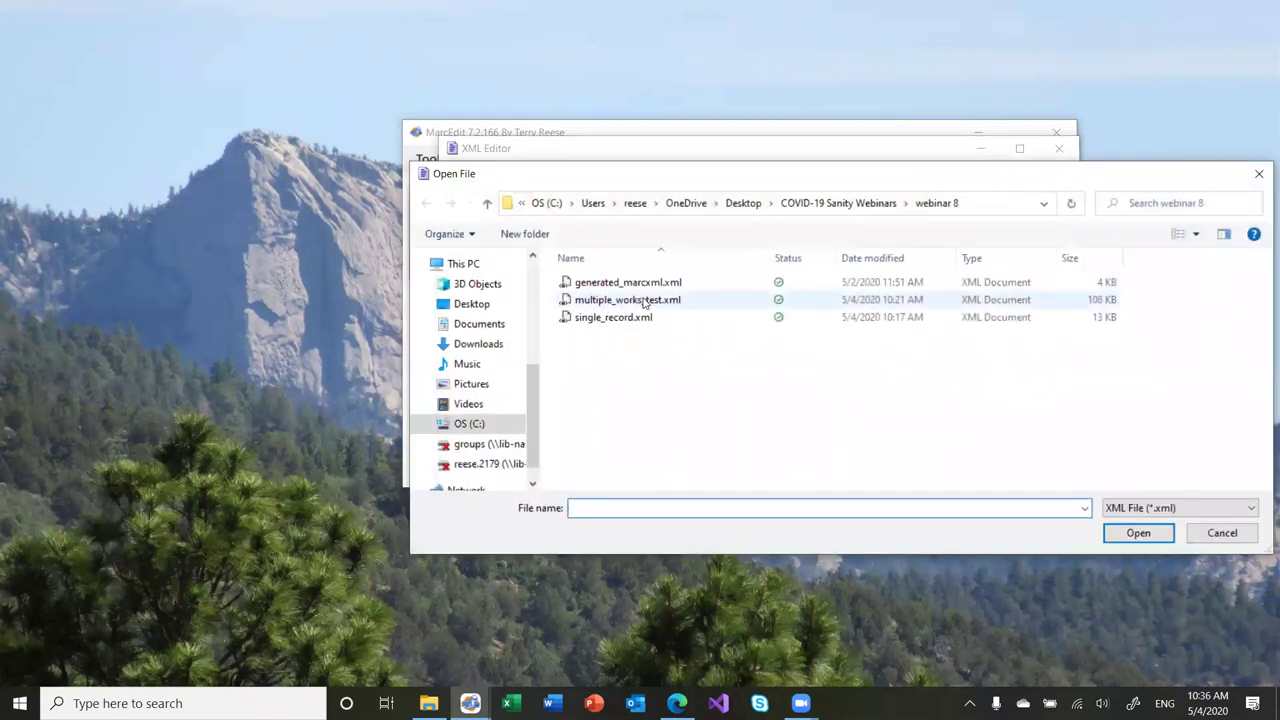
double_click(645, 302)
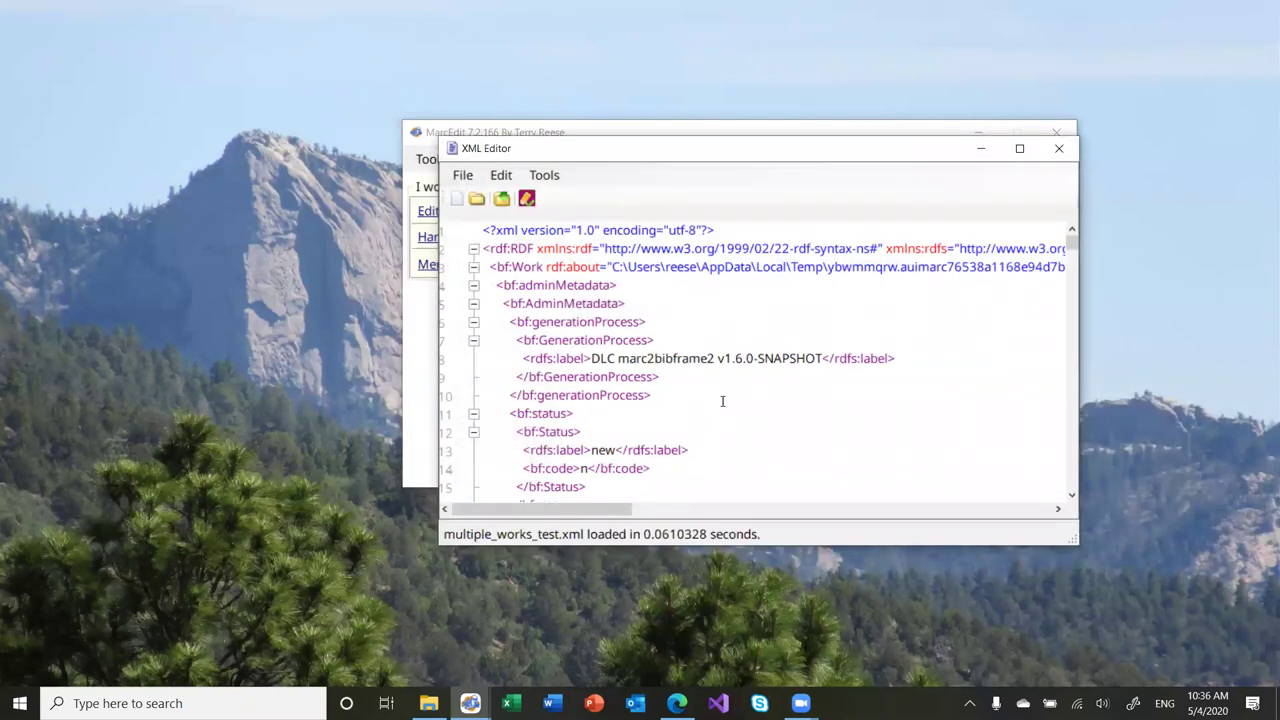
Collapse every top-level bf:Work and bf:Instance element to examine the file's overall structure, and close the XML Editor
left_click(474, 267)
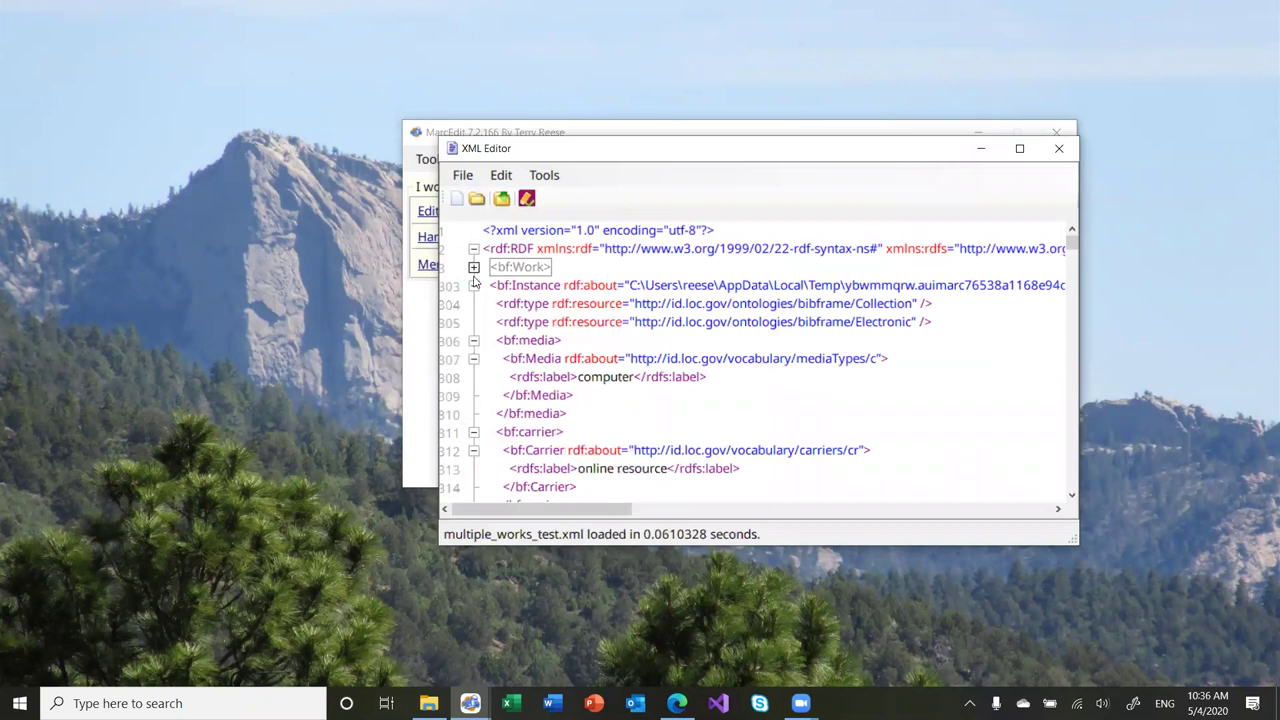
left_click(474, 285)
left_click(474, 304)
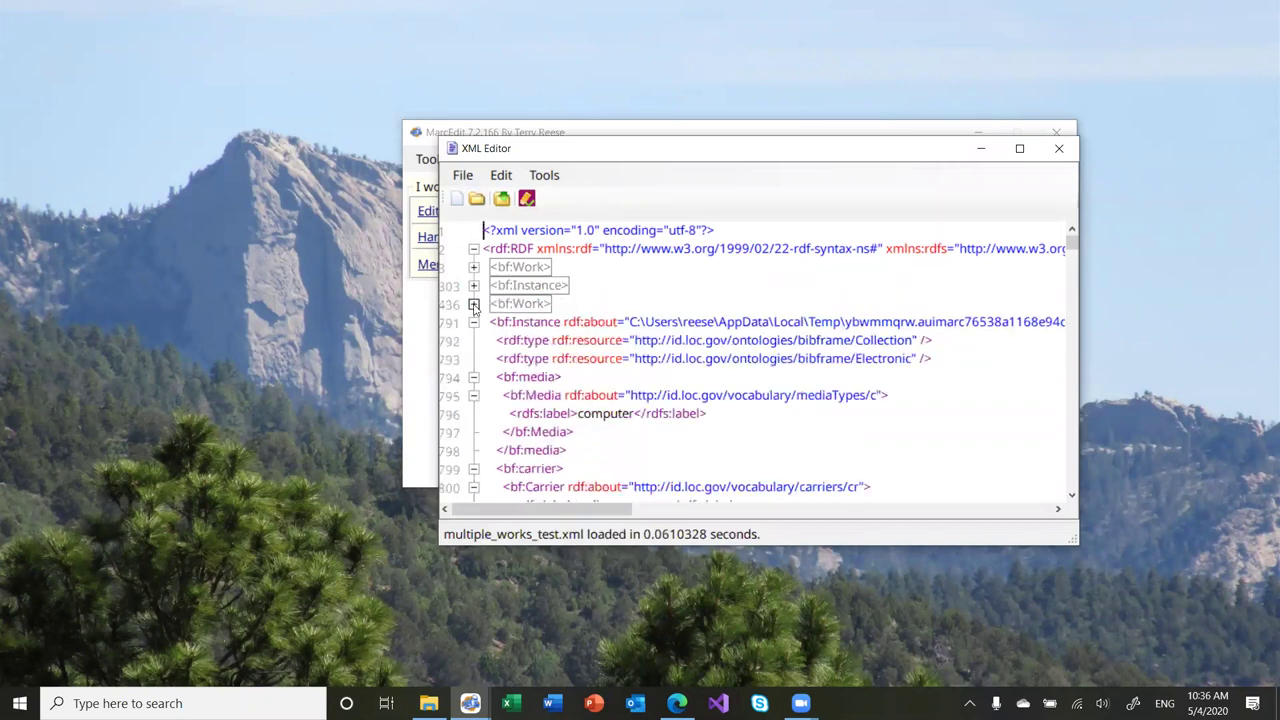
left_click(474, 322)
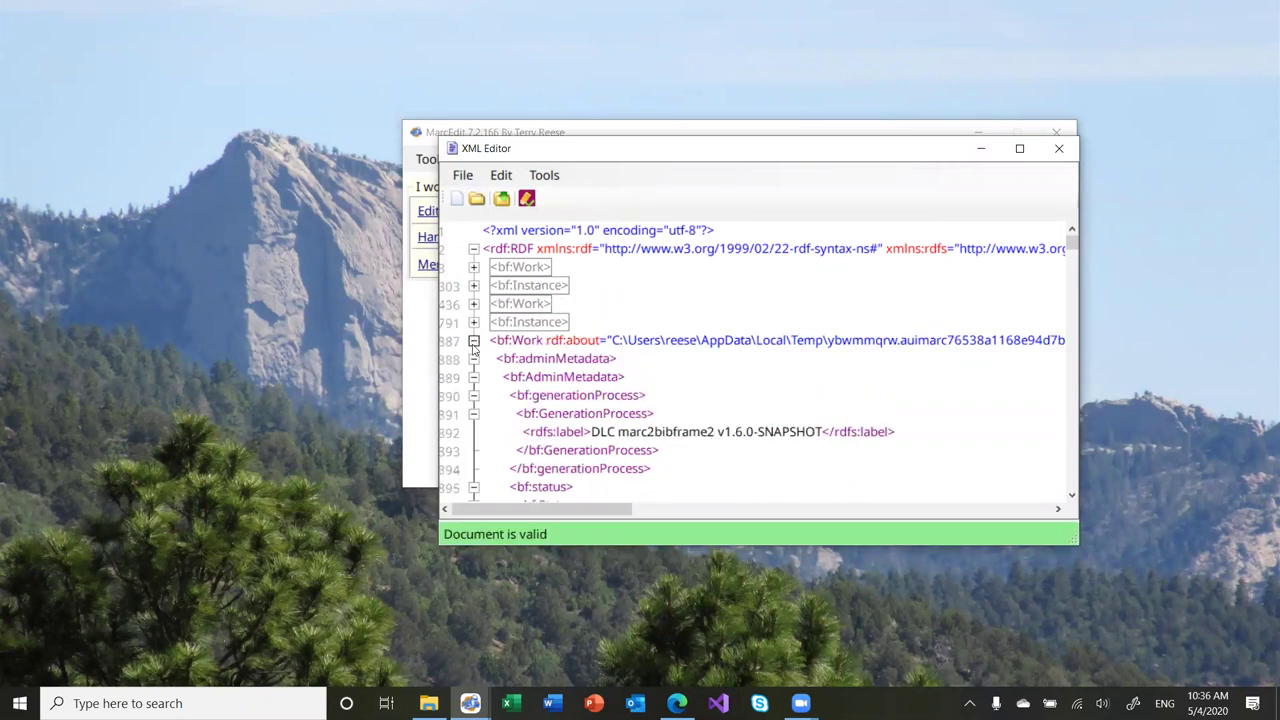
left_click(474, 340)
left_click(474, 358)
left_click(474, 377)
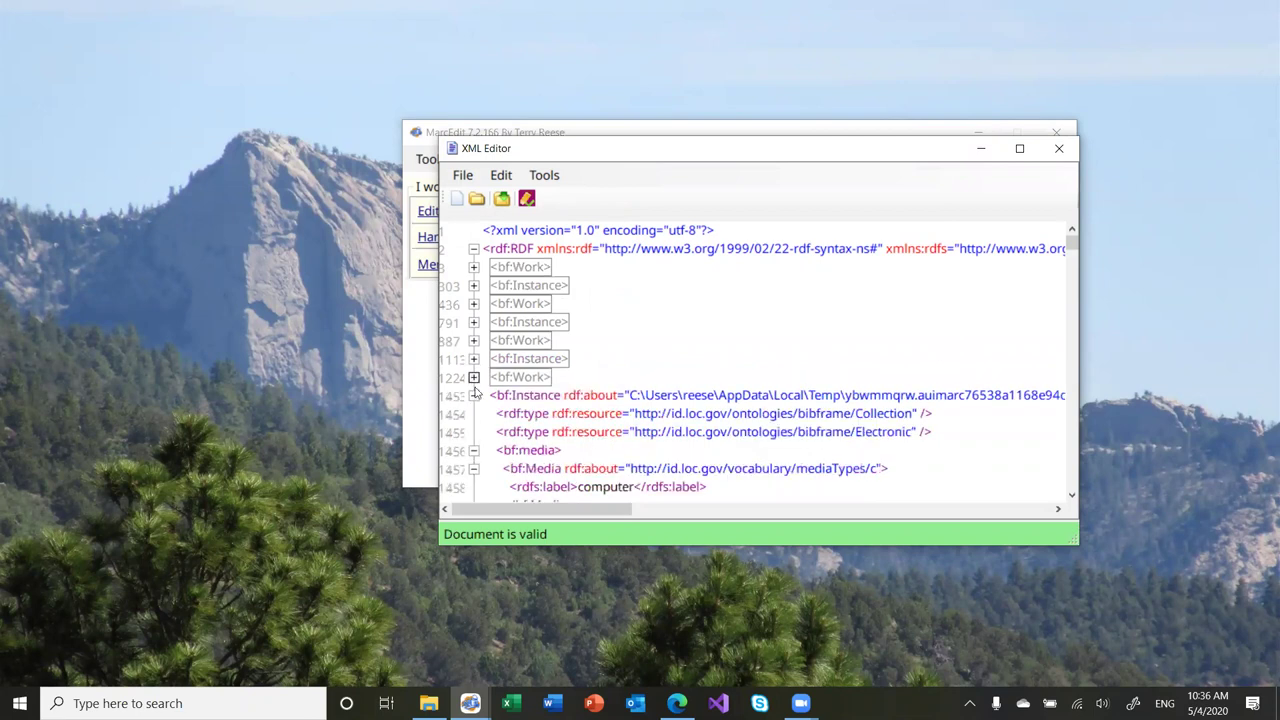
left_click(474, 395)
left_click(474, 413)
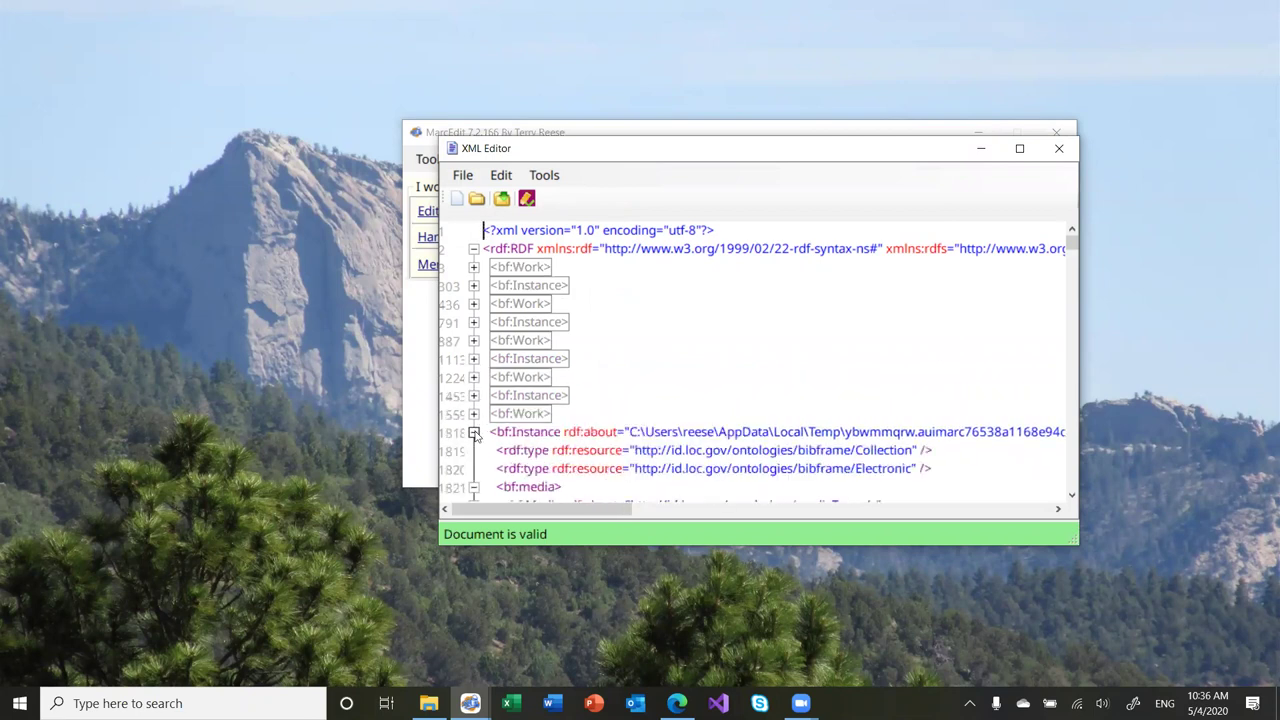
left_click(474, 432)
left_click(474, 450)
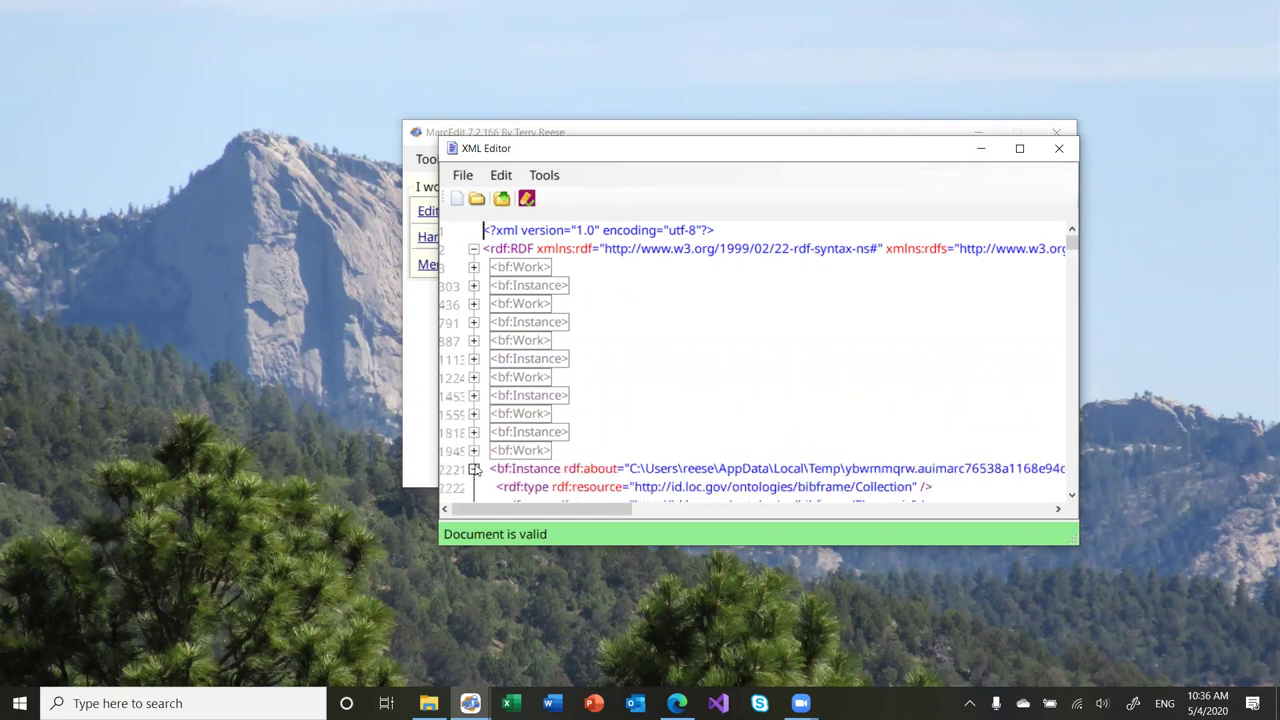
left_click(474, 468)
scroll(568, 452, "down", 1)
scroll(568, 452, "up", 1)
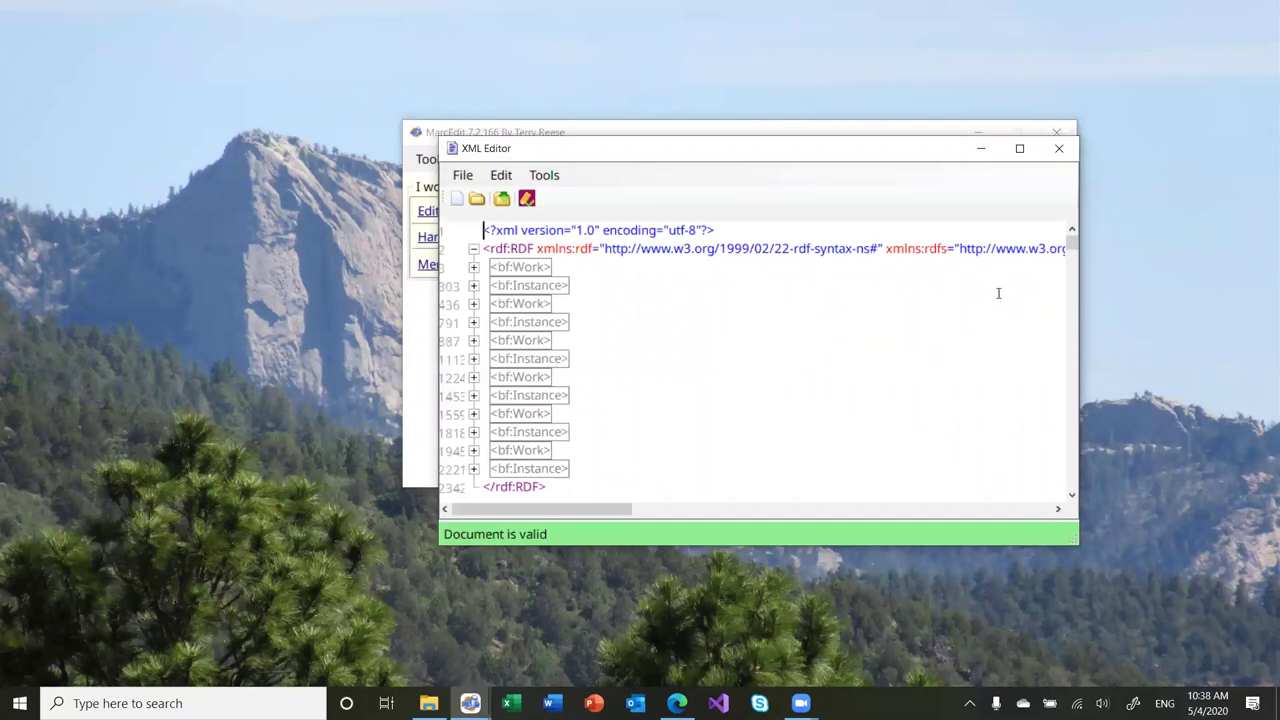
left_click(1059, 148)
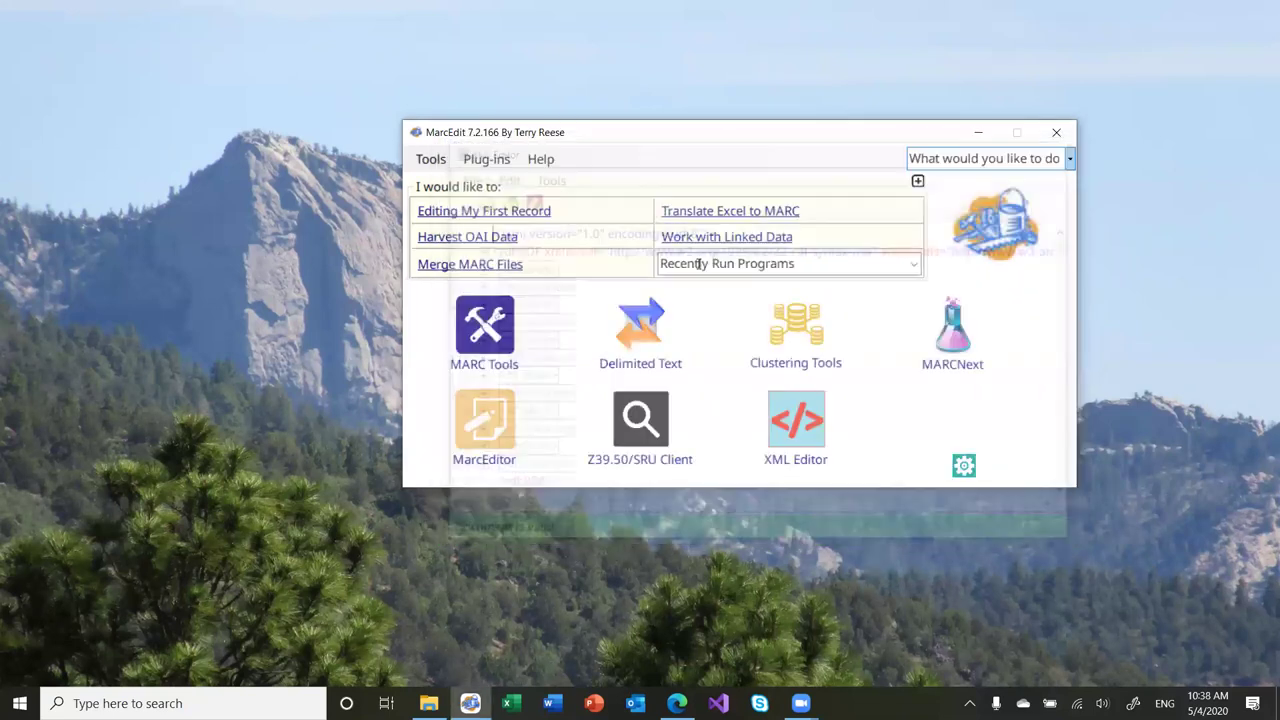
Set up a BIBFrame RDF=>MARC operation in MARC Tools with multiple_works_test.xml as the source file
left_click(509, 318)
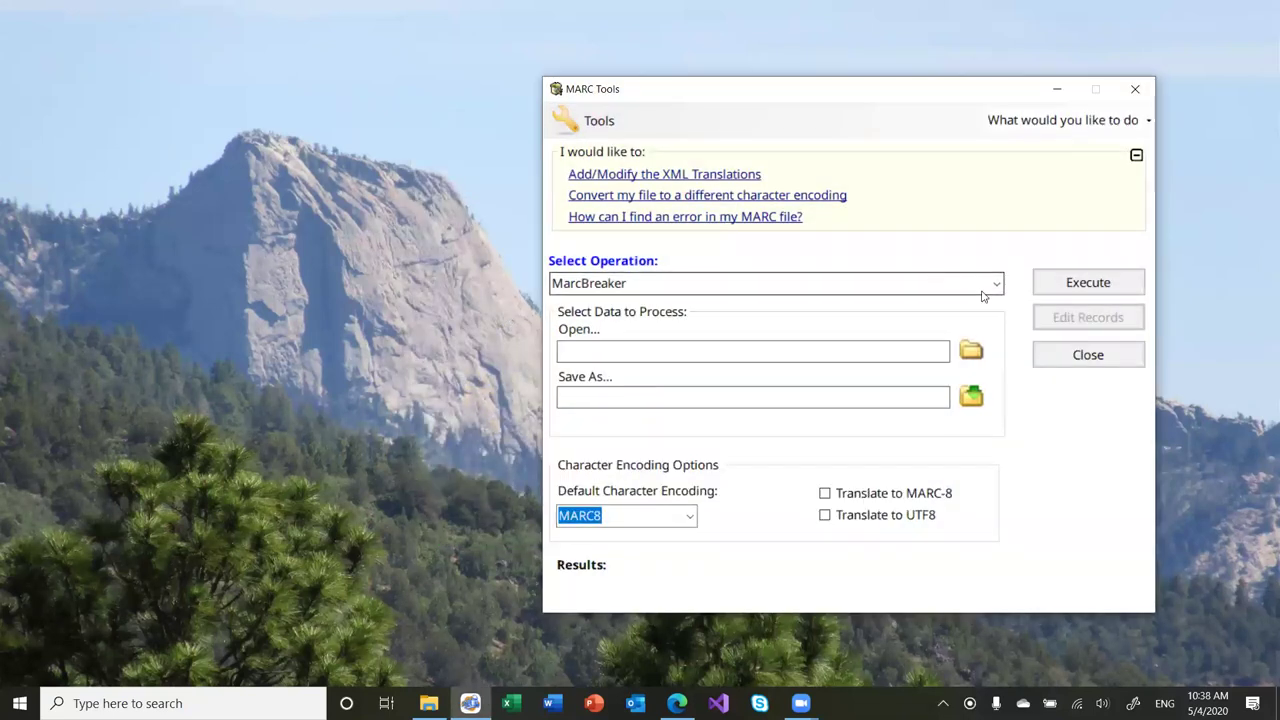
left_click(995, 285)
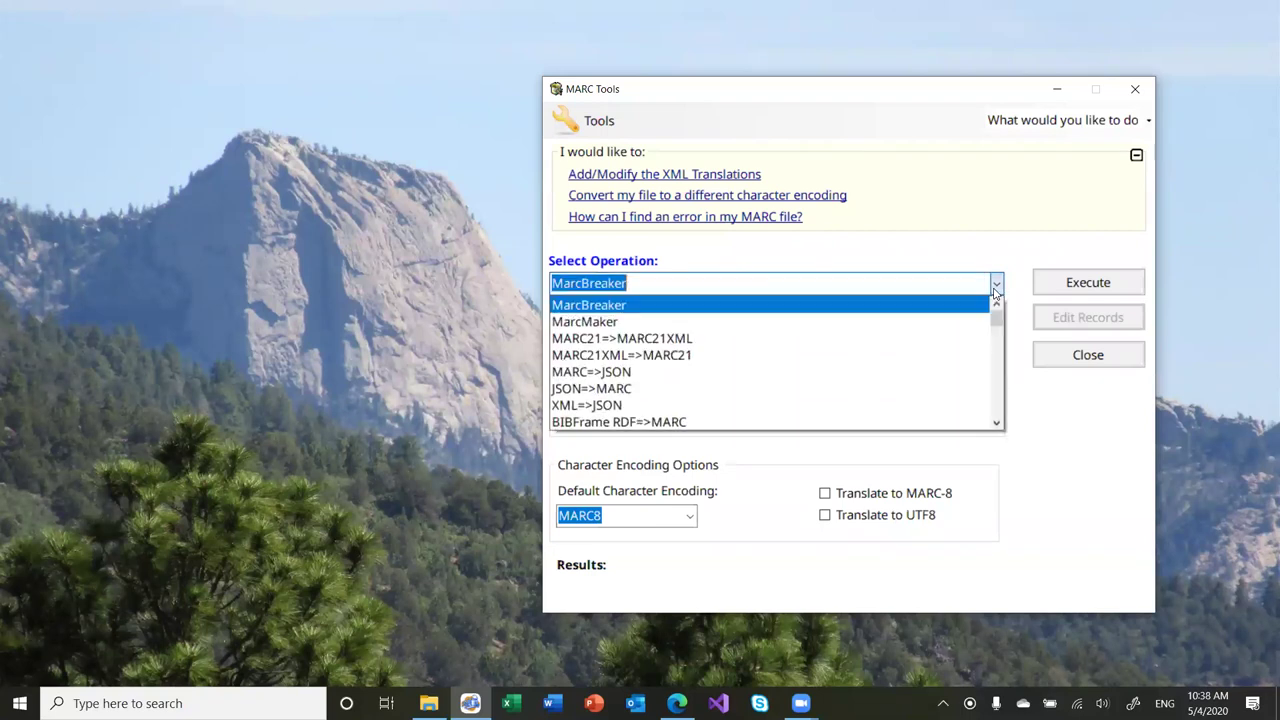
left_click(737, 416)
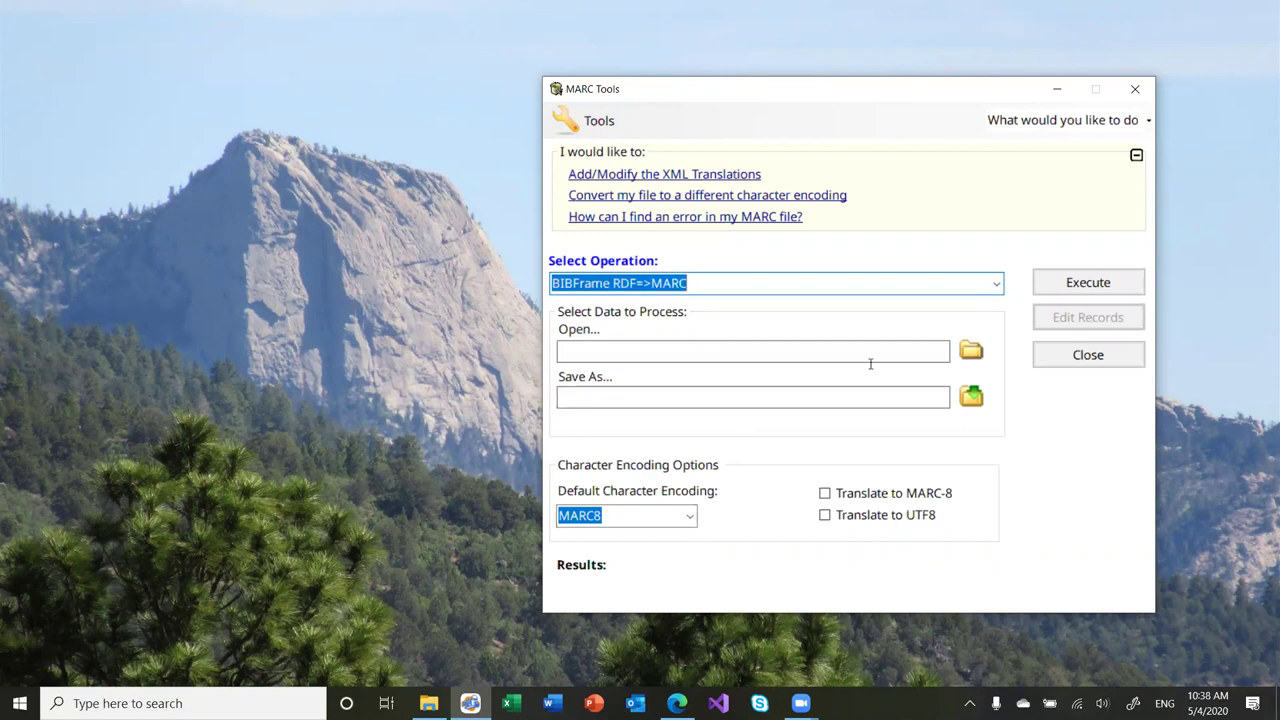
left_click(972, 349)
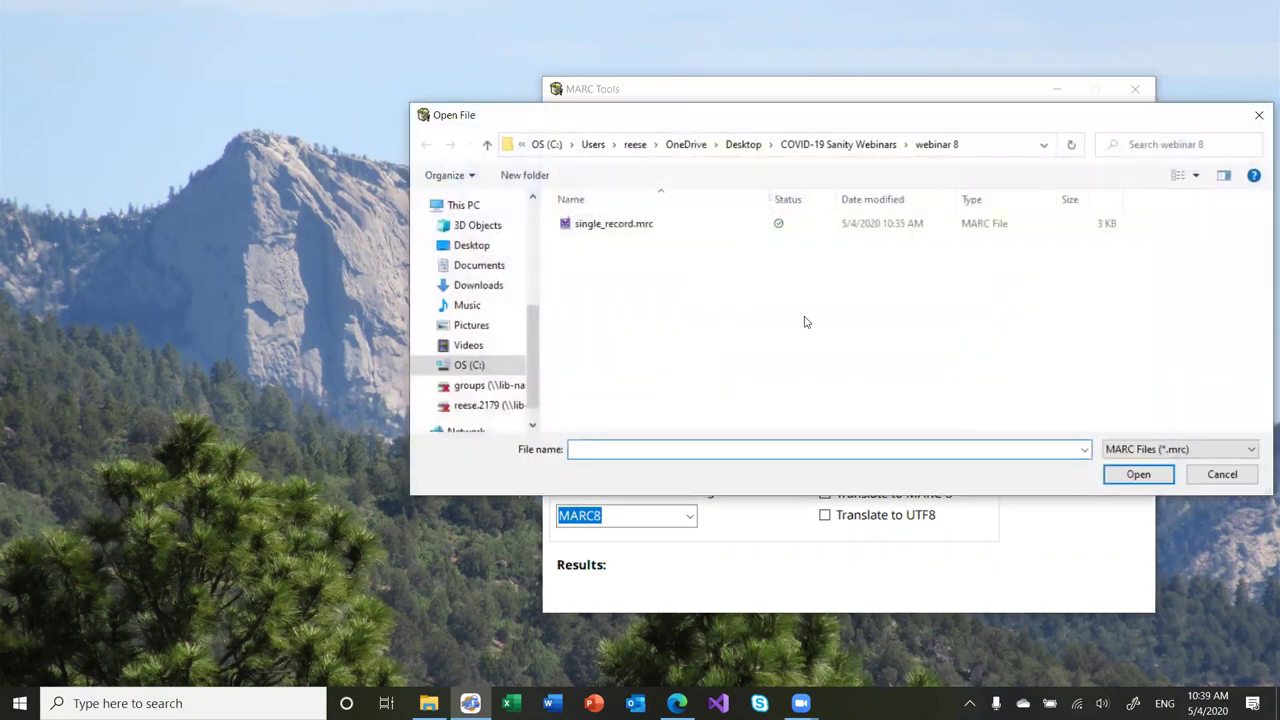
left_click(1127, 450)
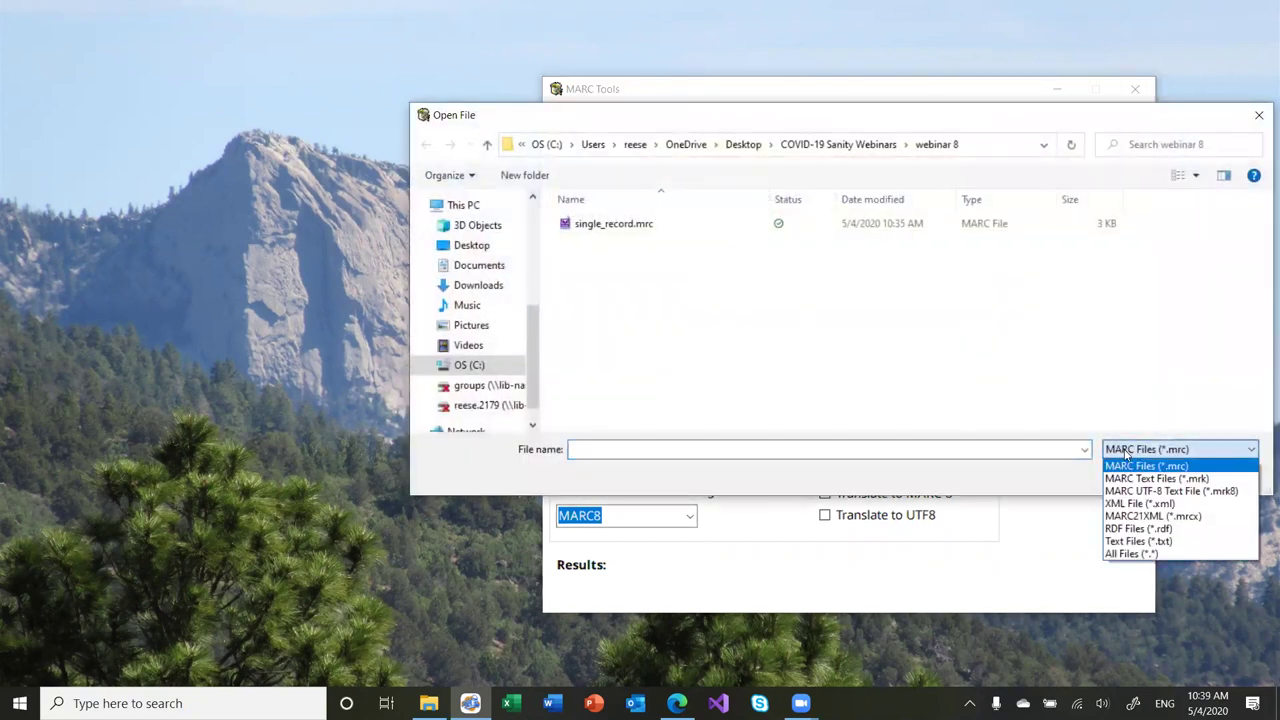
left_click(1138, 504)
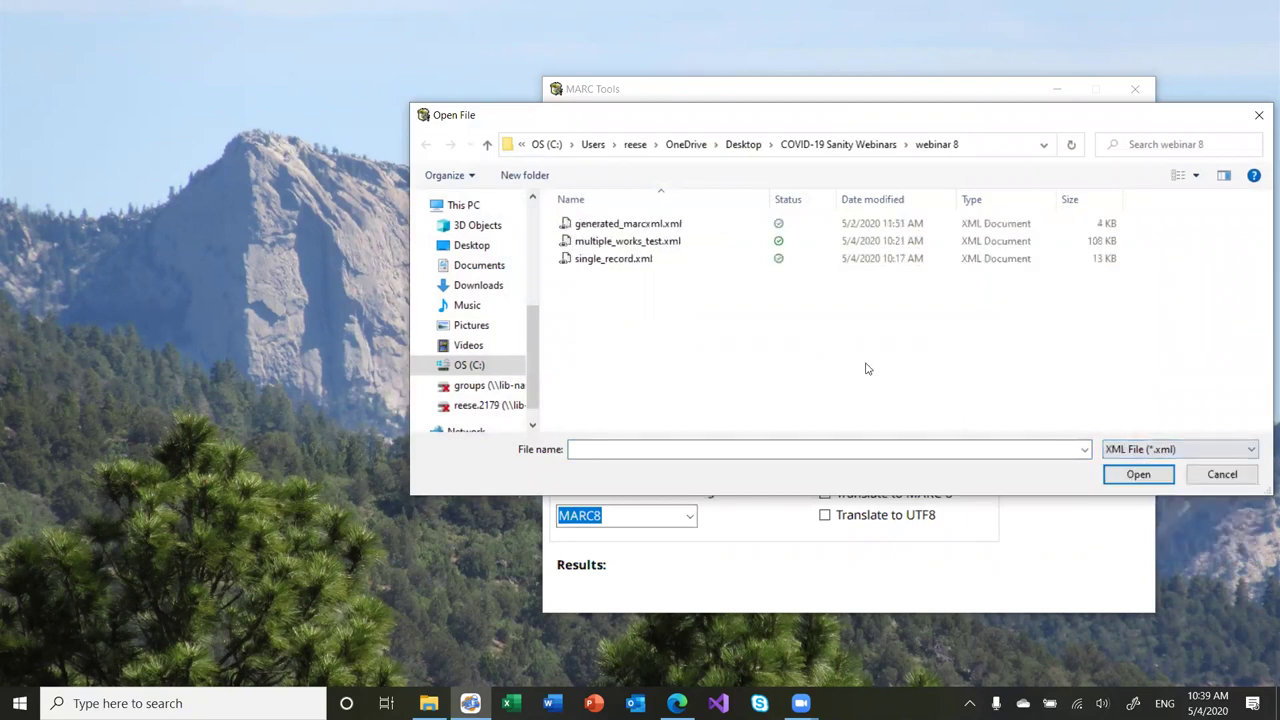
double_click(626, 243)
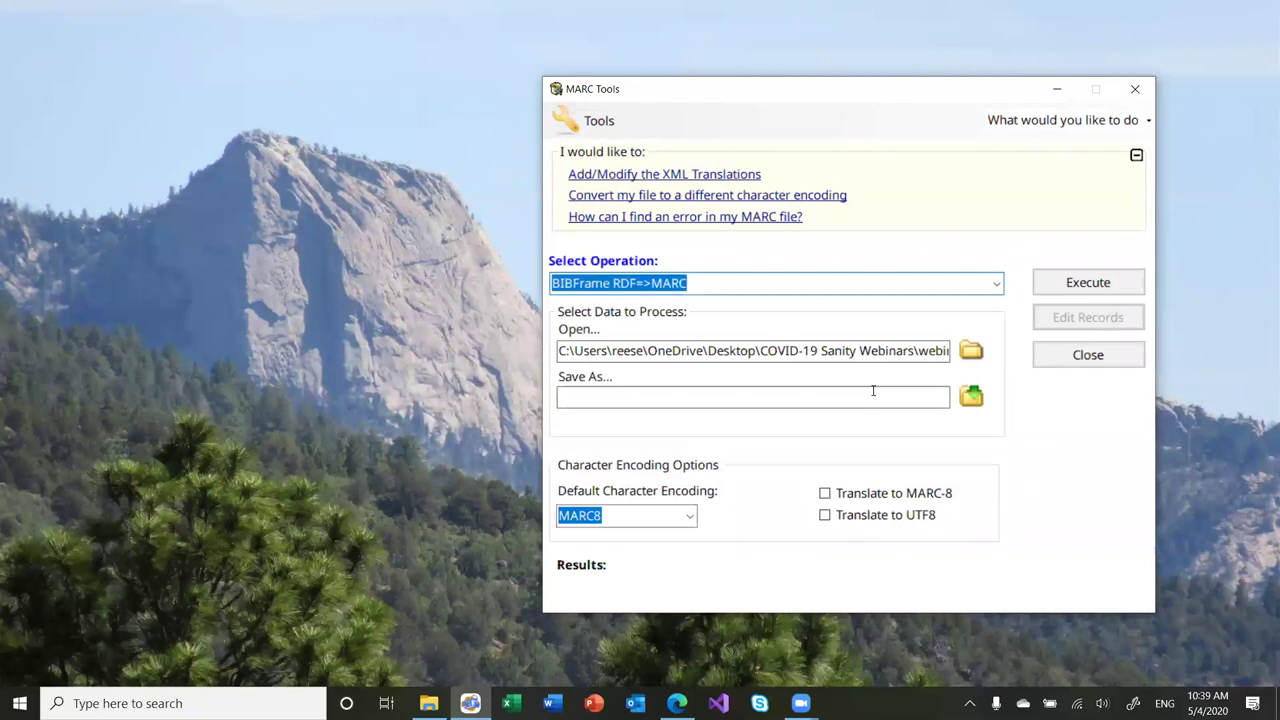
Set the output file to multiple_works_test.mrc in the webinar 8 folder and run the conversion
left_click(972, 397)
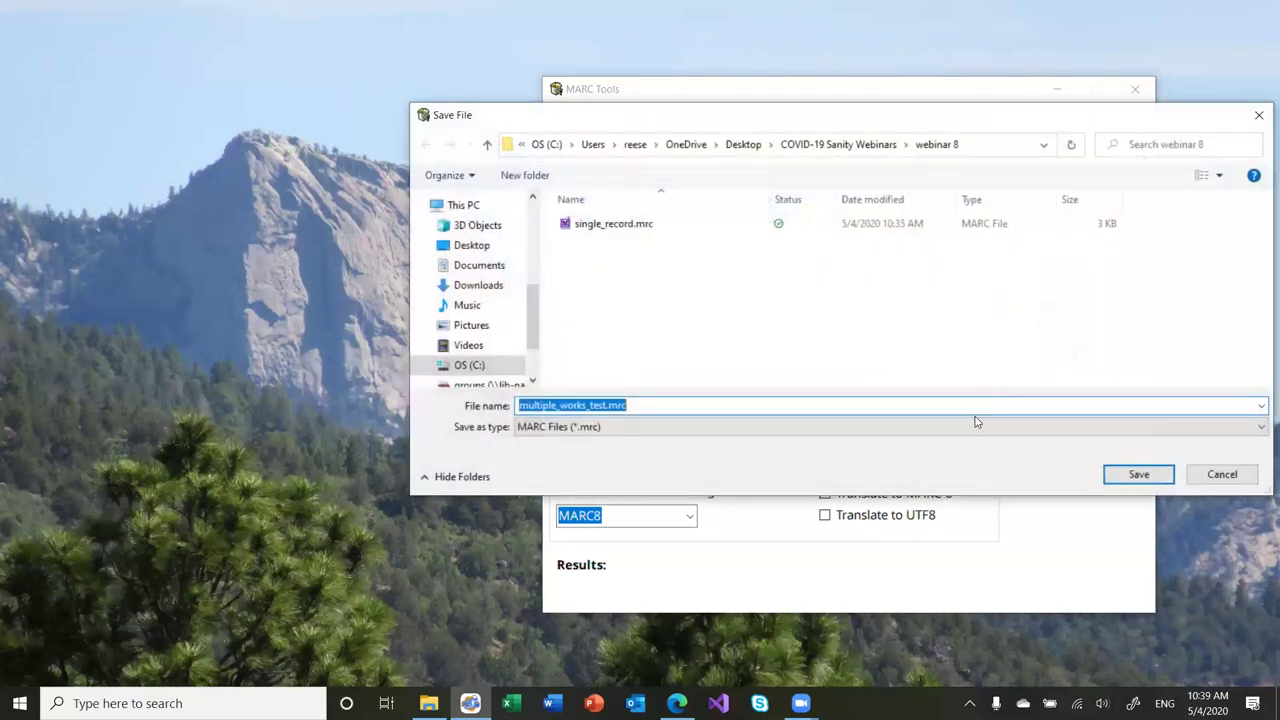
left_click(1138, 474)
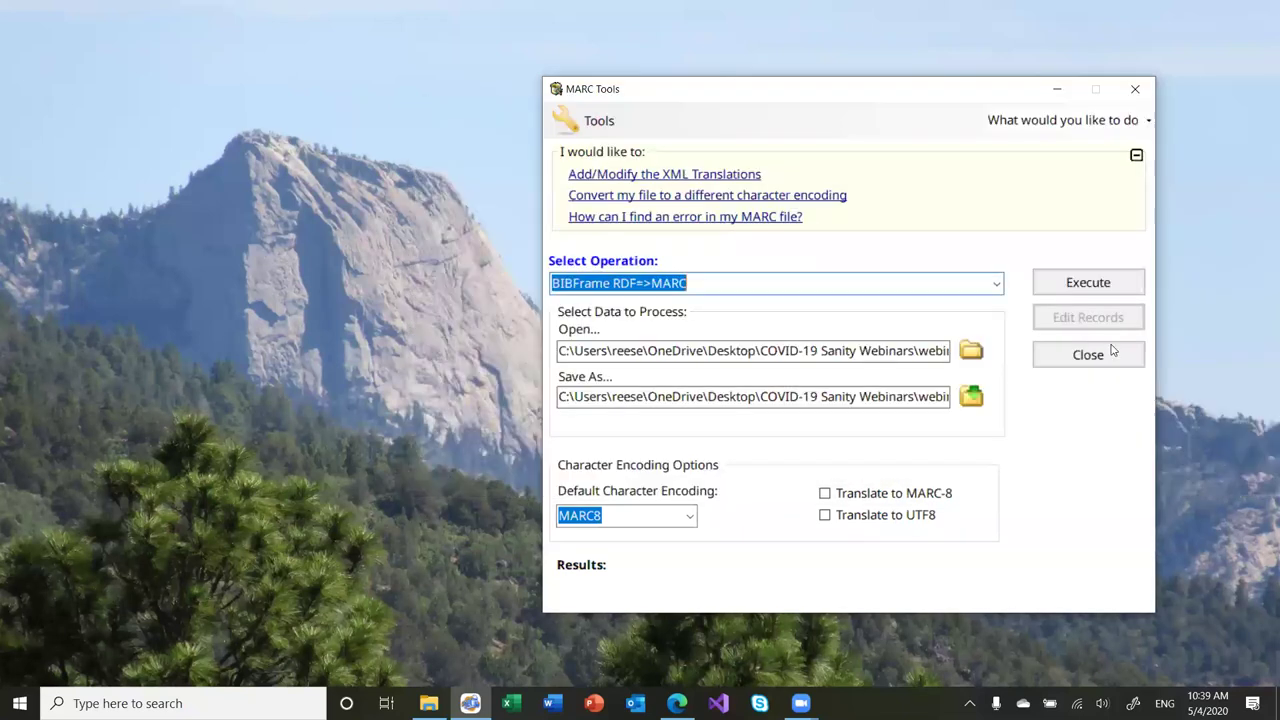
left_click(1088, 283)
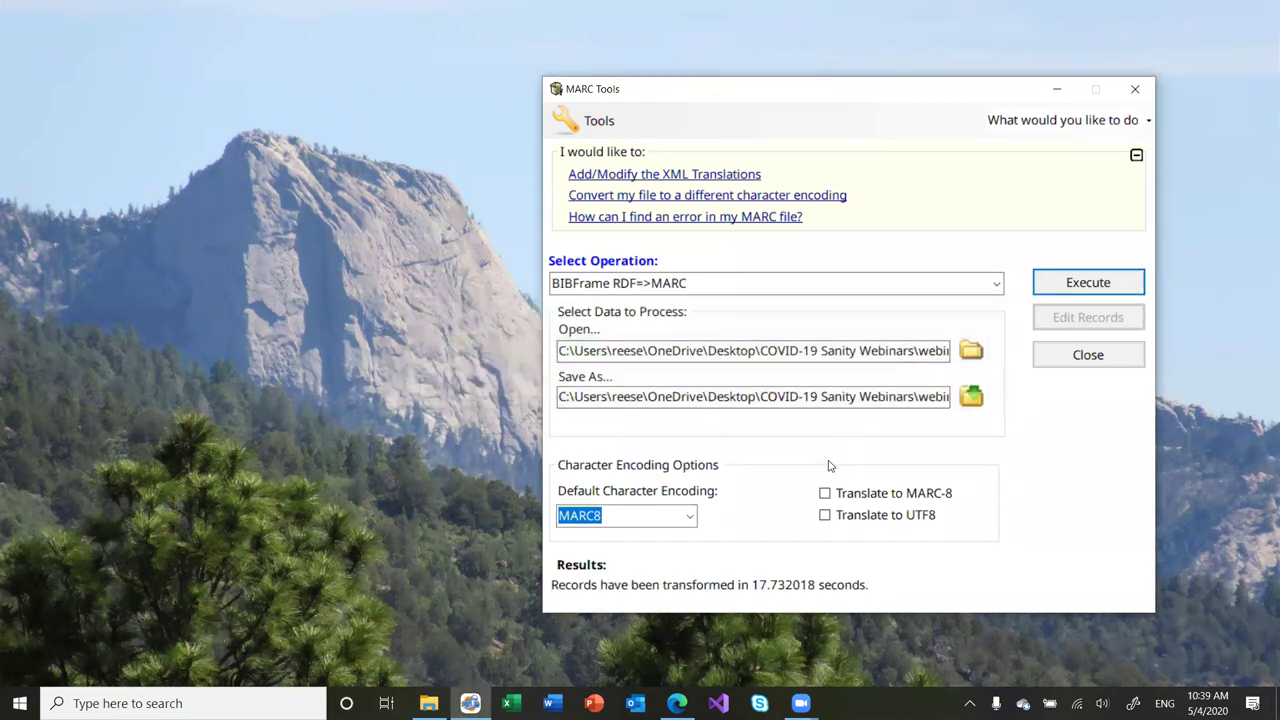
Check the webinar 8 folder in File Explorer for the converted file, minimize the folder window, and close MARC Tools
mouse_move(428, 703)
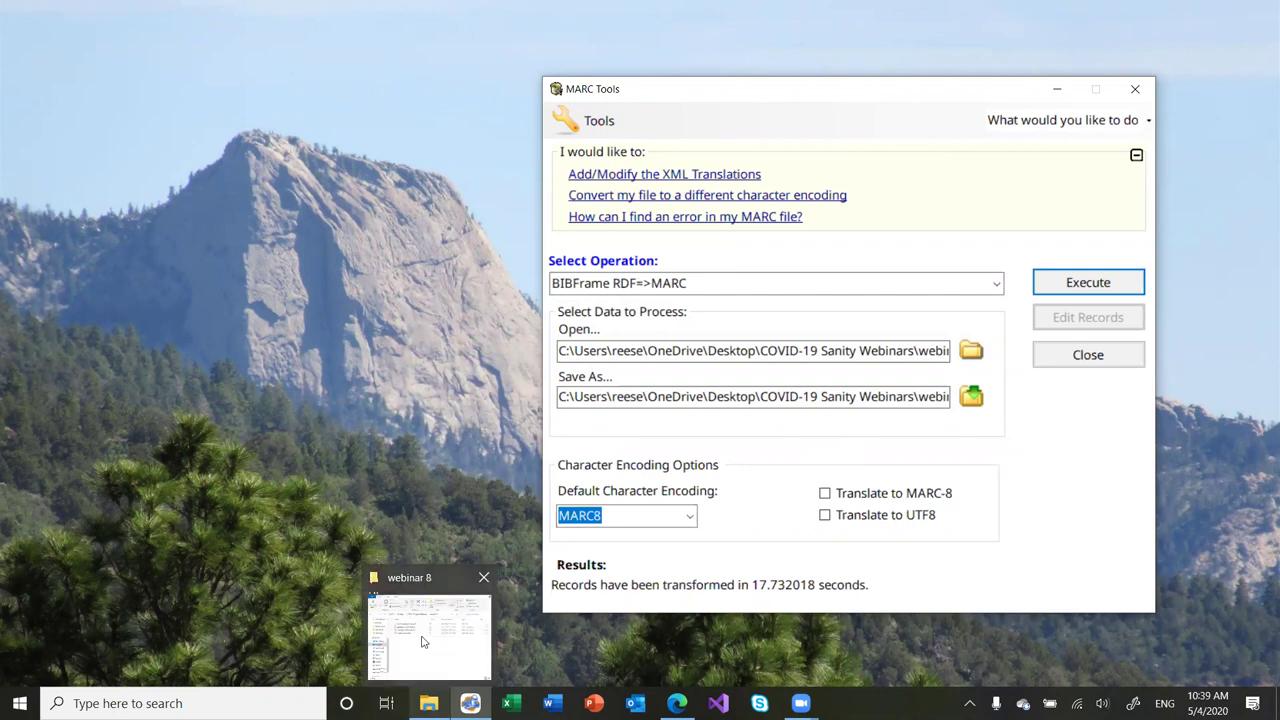
left_click(421, 642)
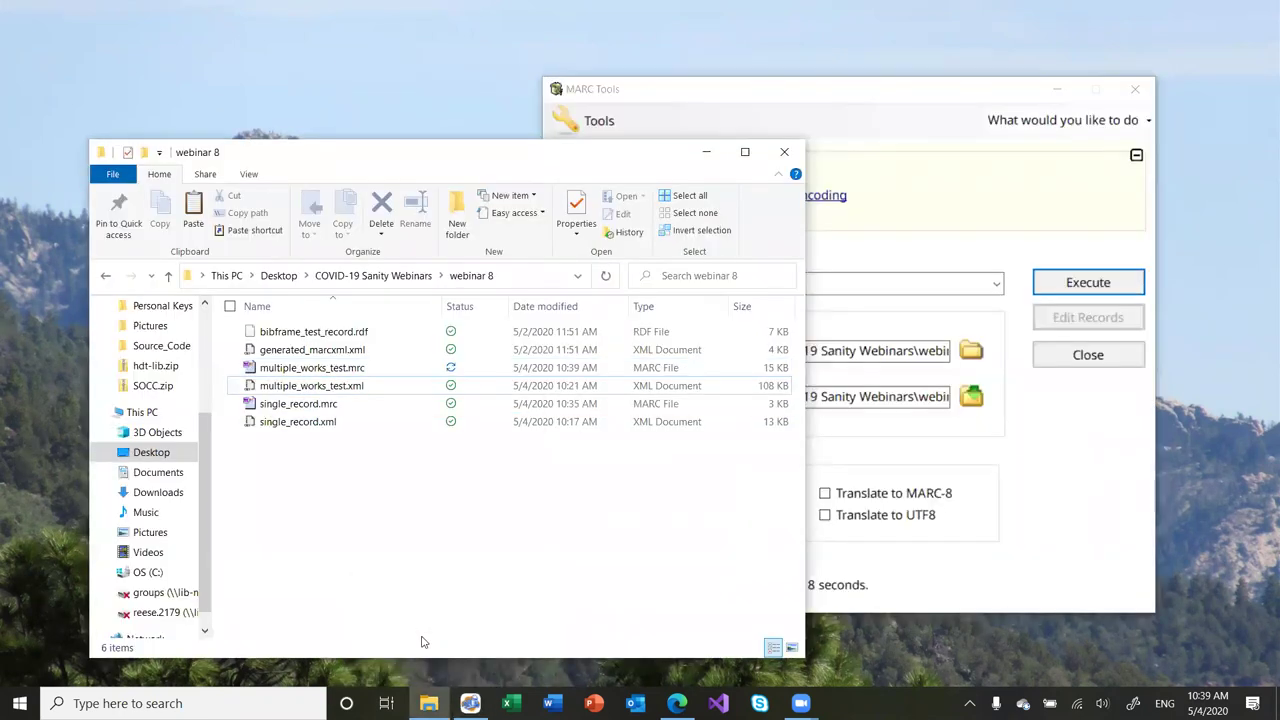
left_click(715, 160)
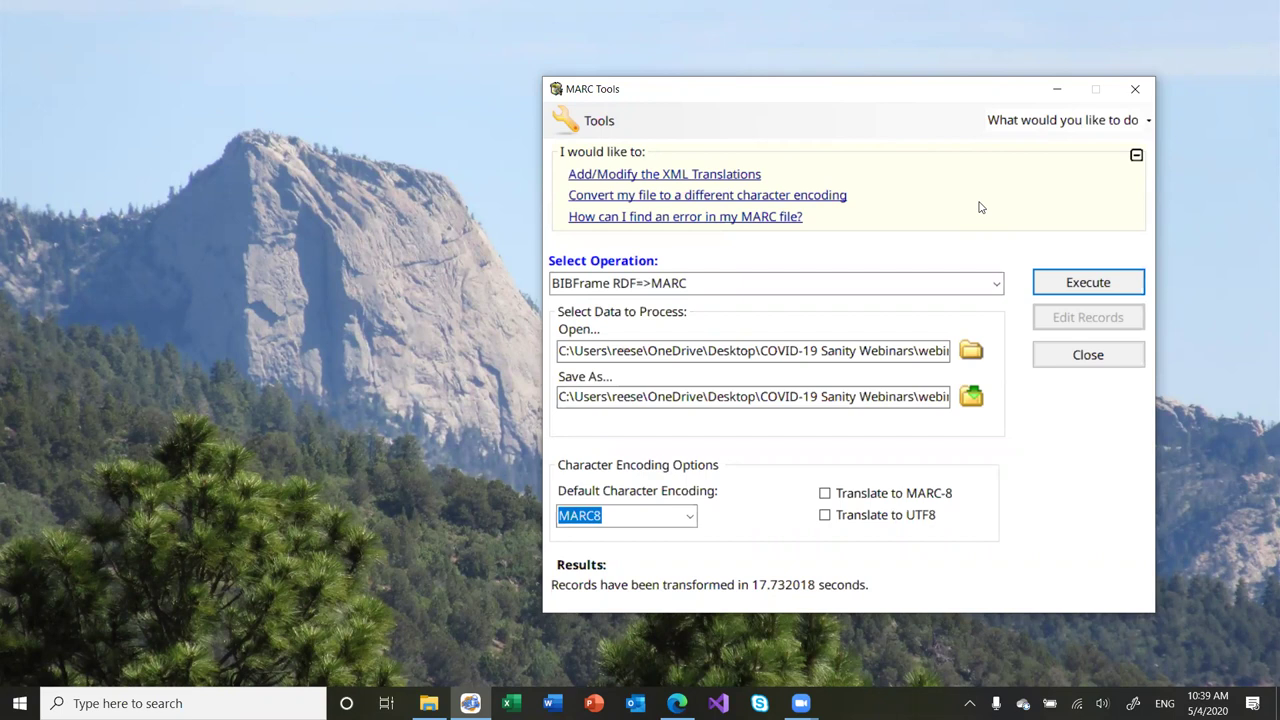
left_click(1075, 358)
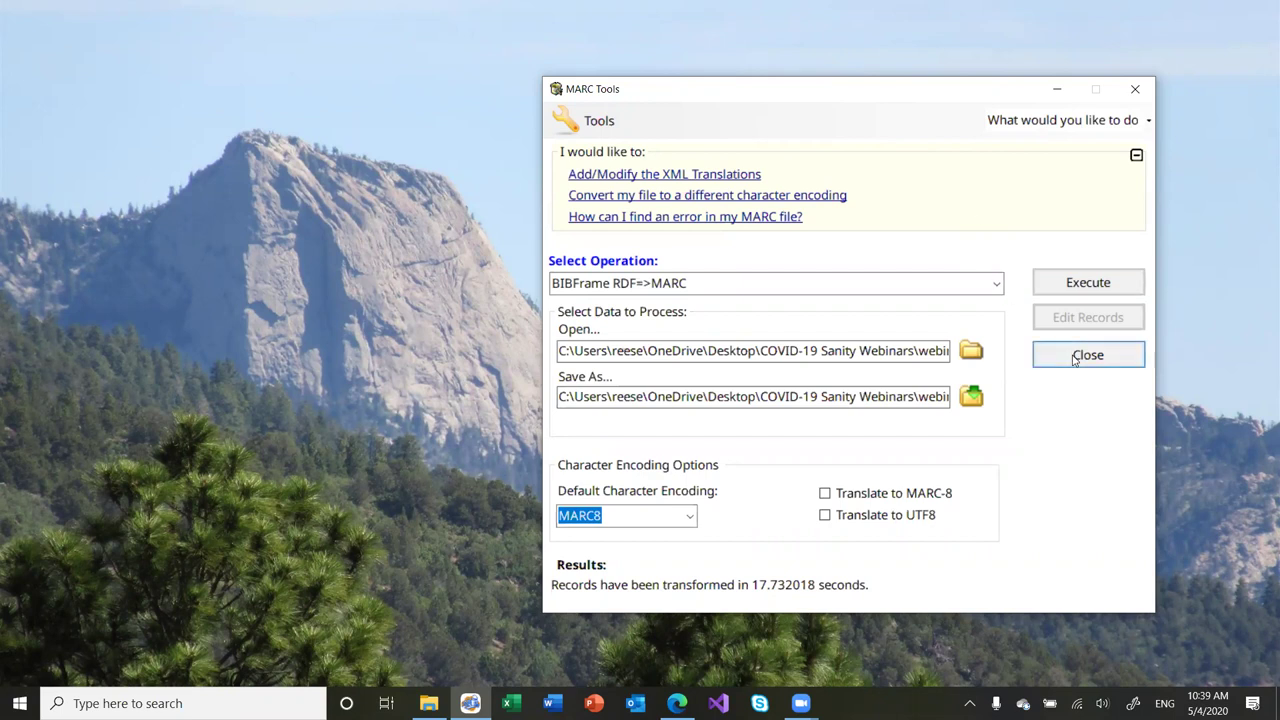
Open multiple_works_test.mrc in MarcEditor
left_click(488, 422)
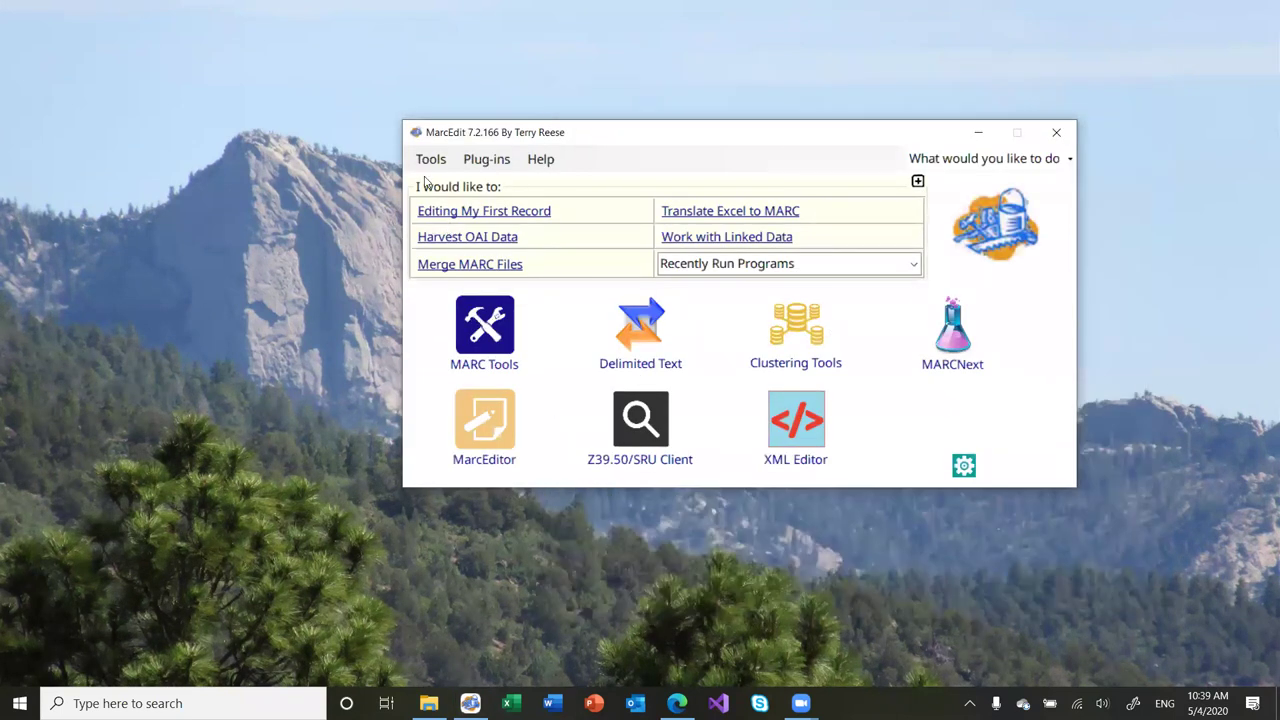
left_click(347, 215)
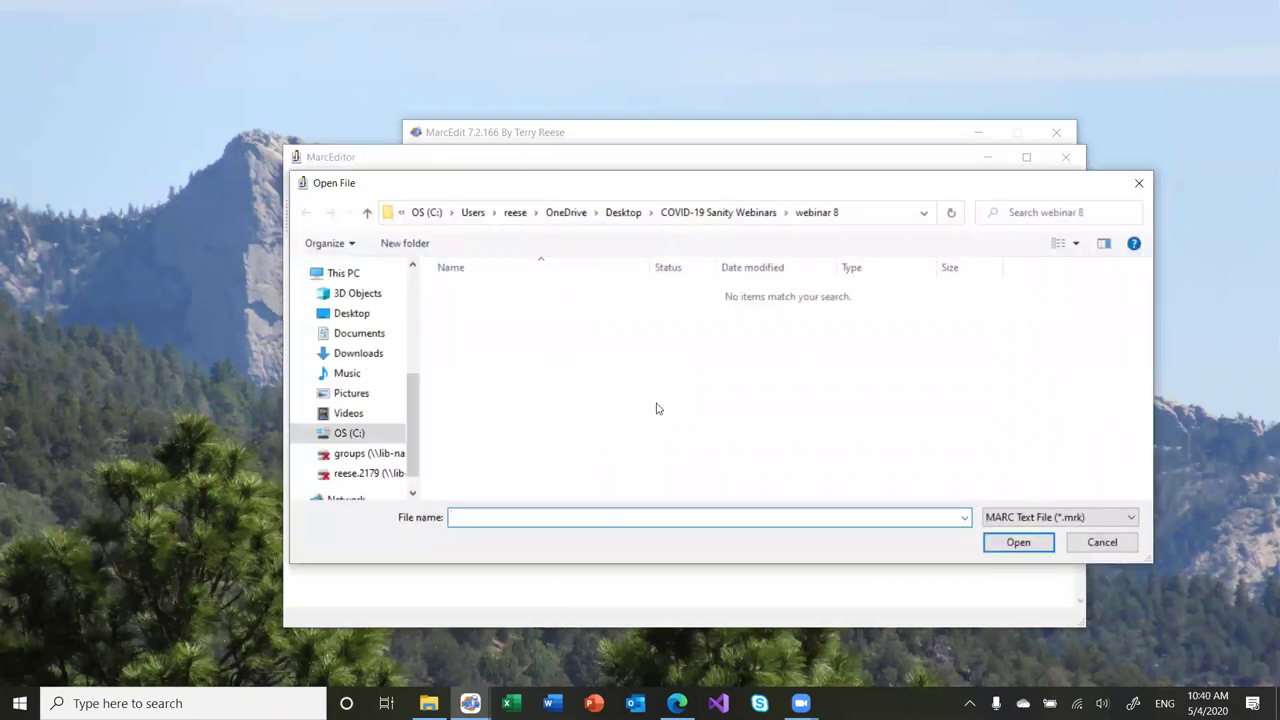
left_click(1030, 517)
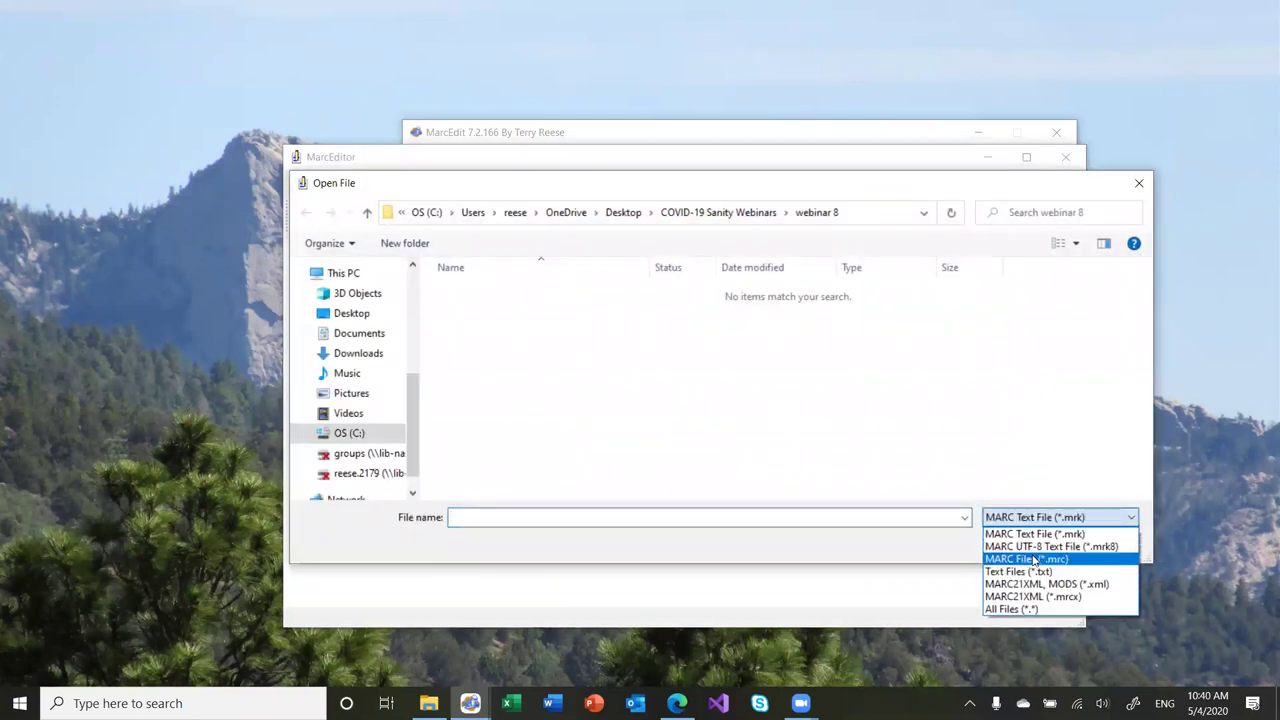
left_click(1033, 560)
double_click(538, 299)
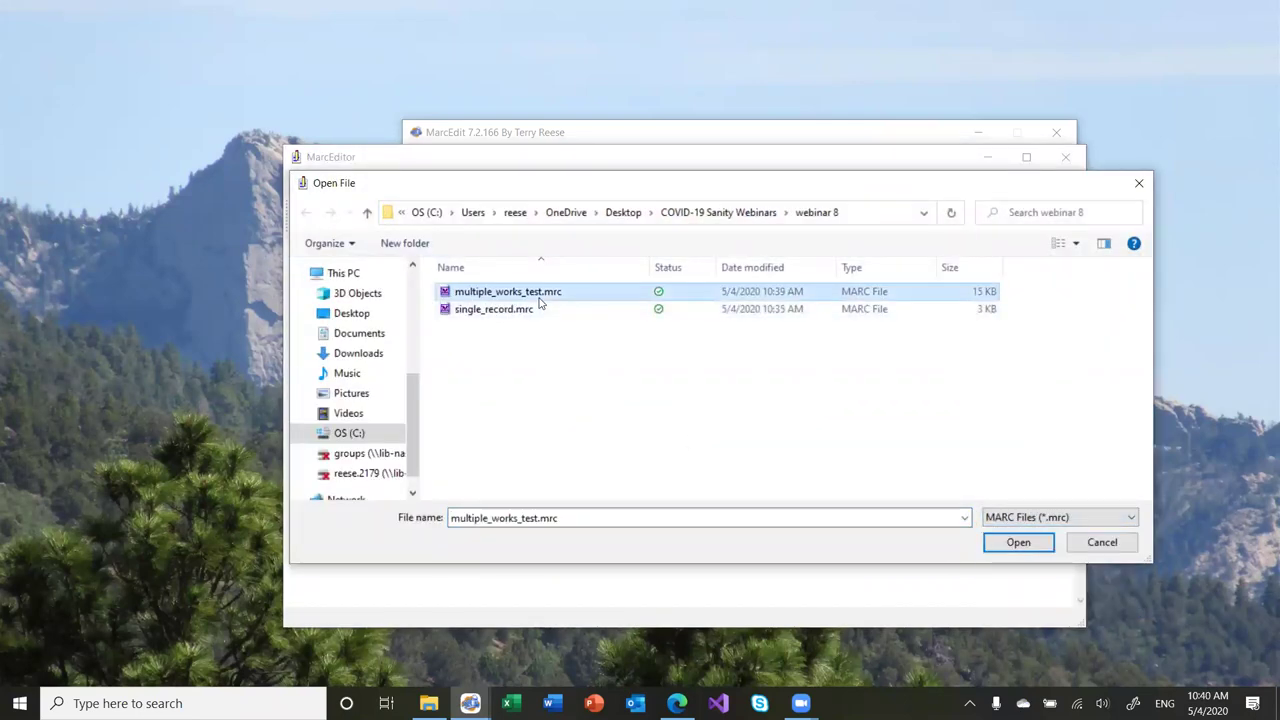
Look through the converted MARC records and their fields, and close MarcEditor
scroll(618, 504, "down", 2)
scroll(618, 504, "down", 4)
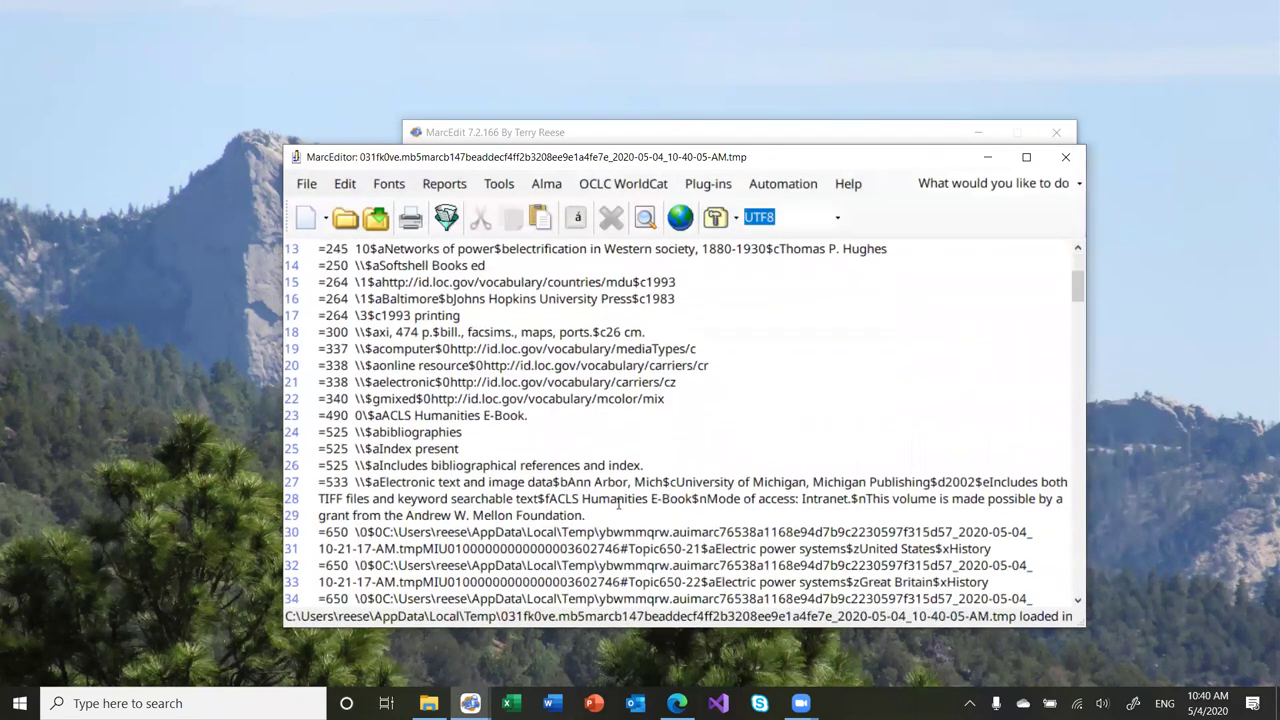
scroll(618, 504, "down", 13)
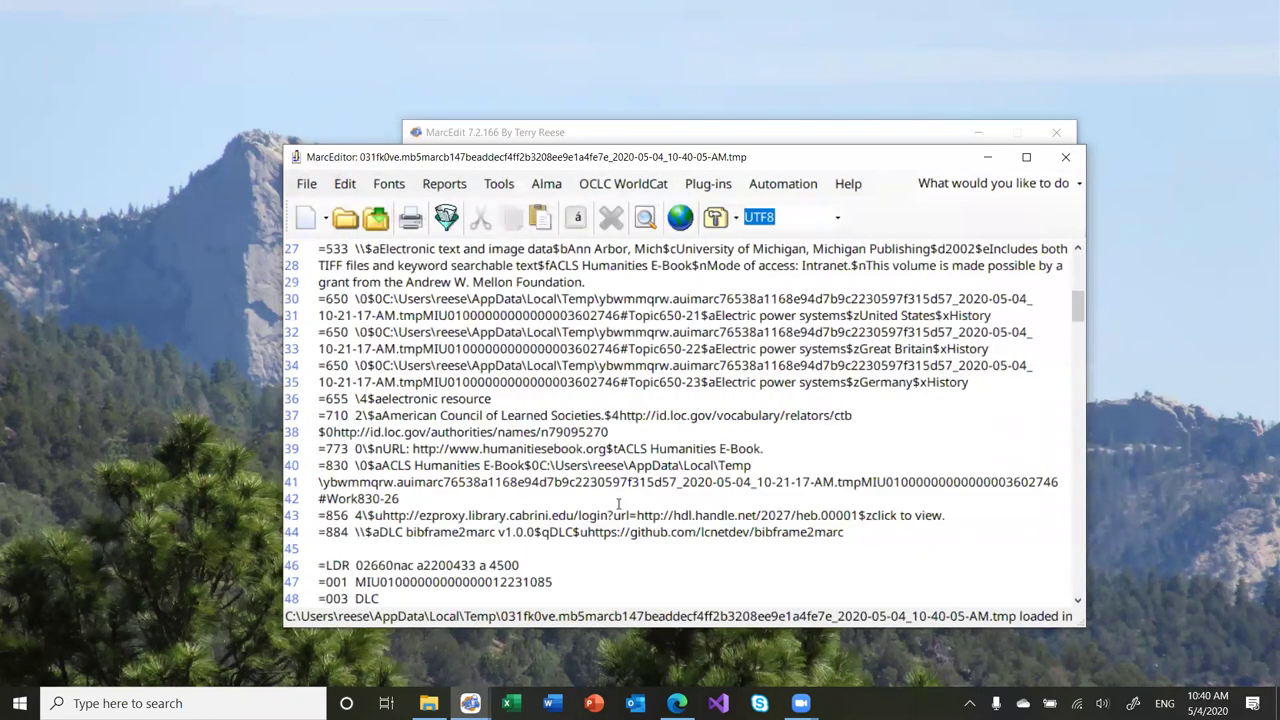
scroll(618, 504, "down", 9)
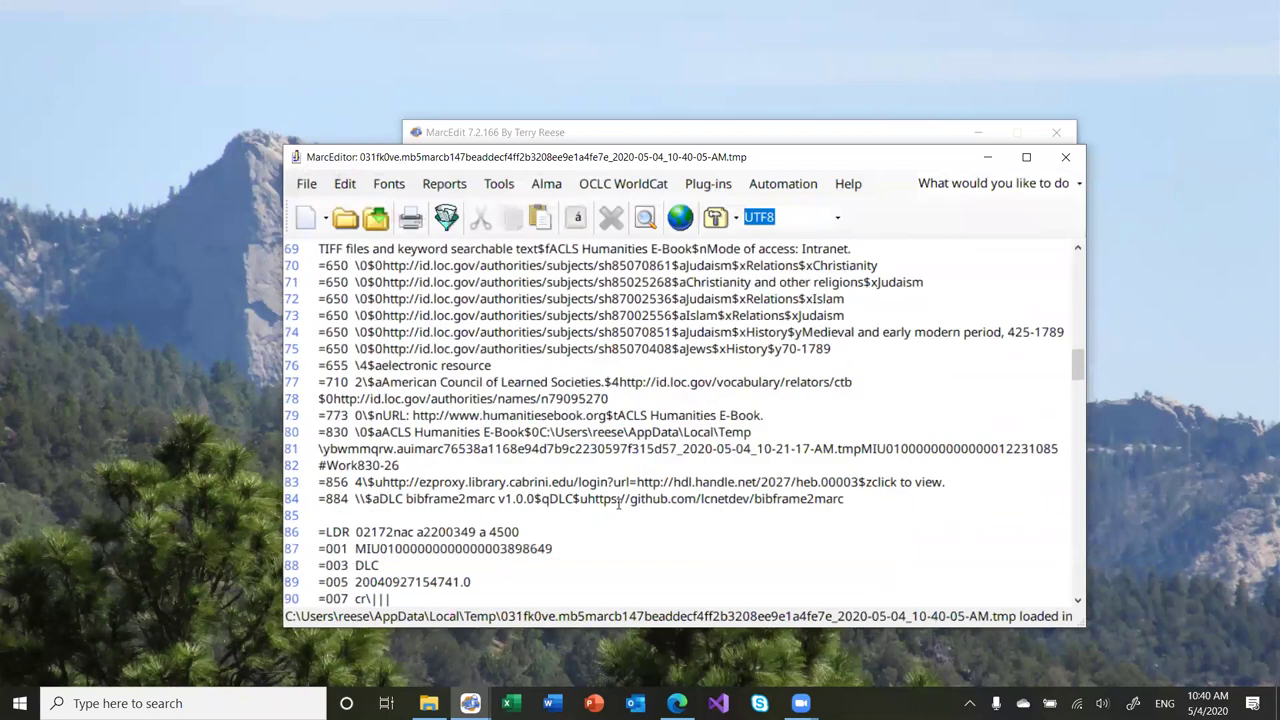
scroll(618, 504, "down", 11)
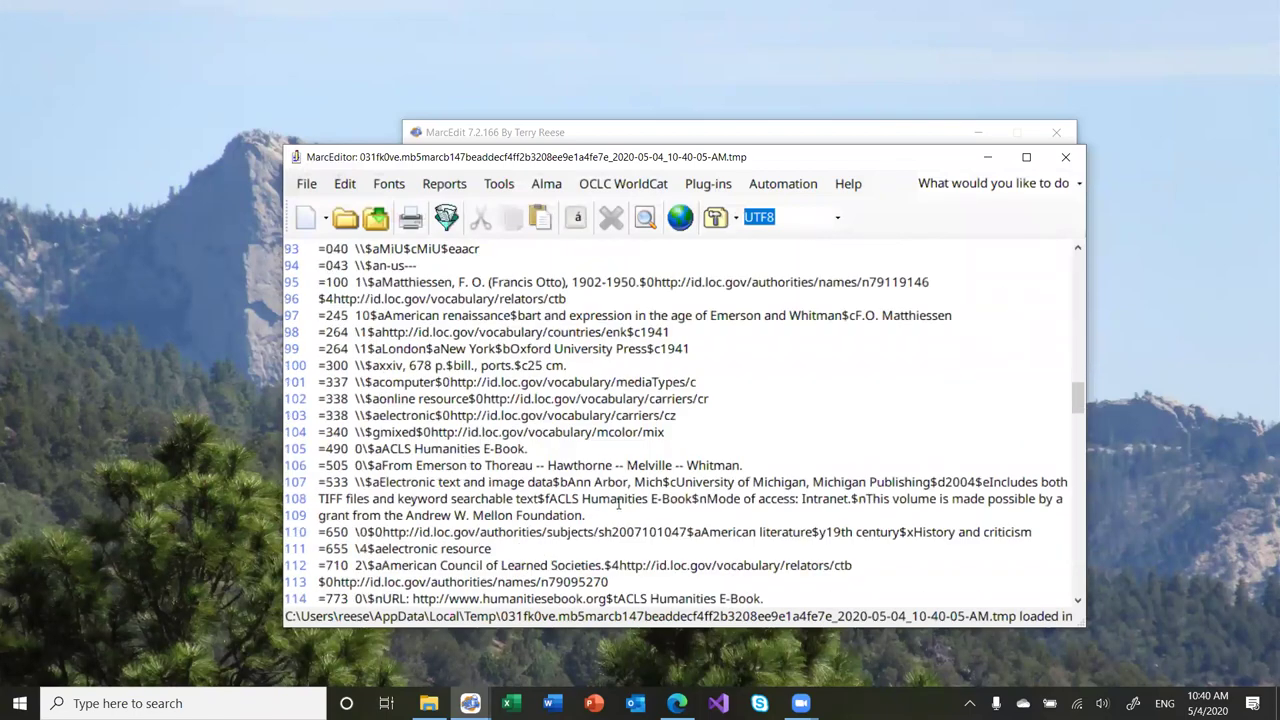
scroll(618, 504, "down", 8)
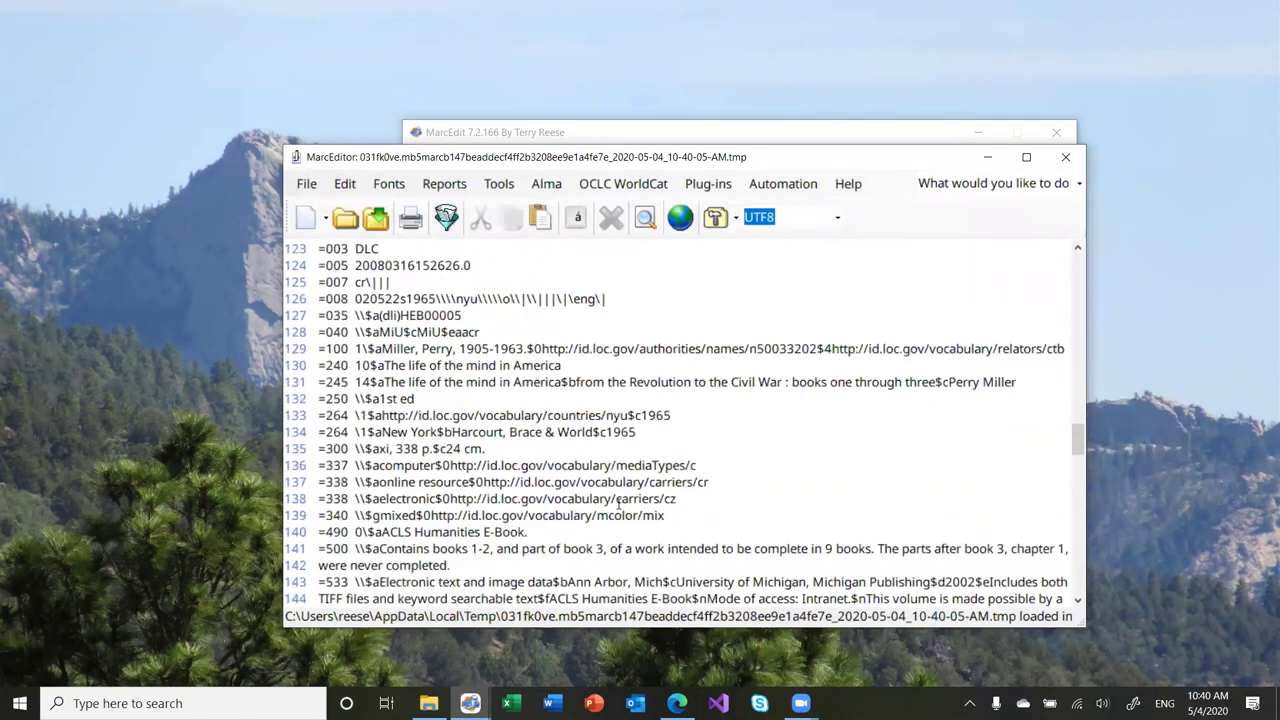
scroll(618, 504, "down", 3)
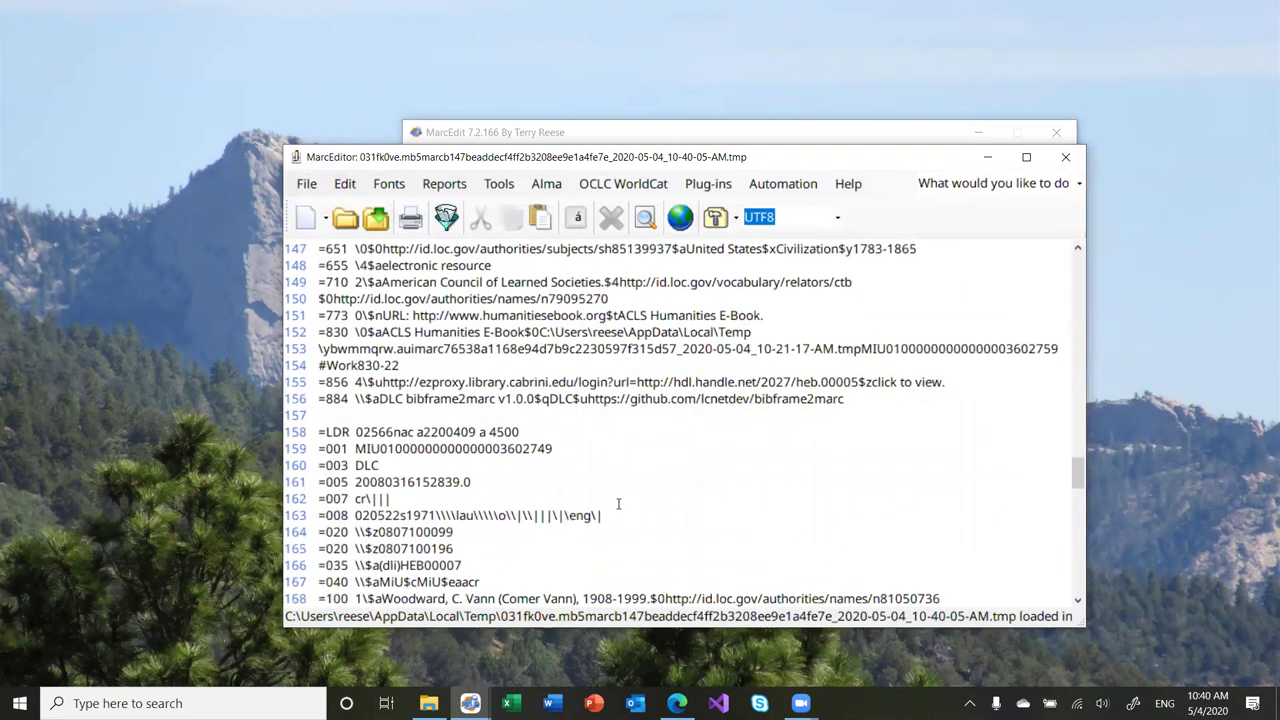
scroll(618, 504, "down", 4)
scroll(618, 504, "up", 9)
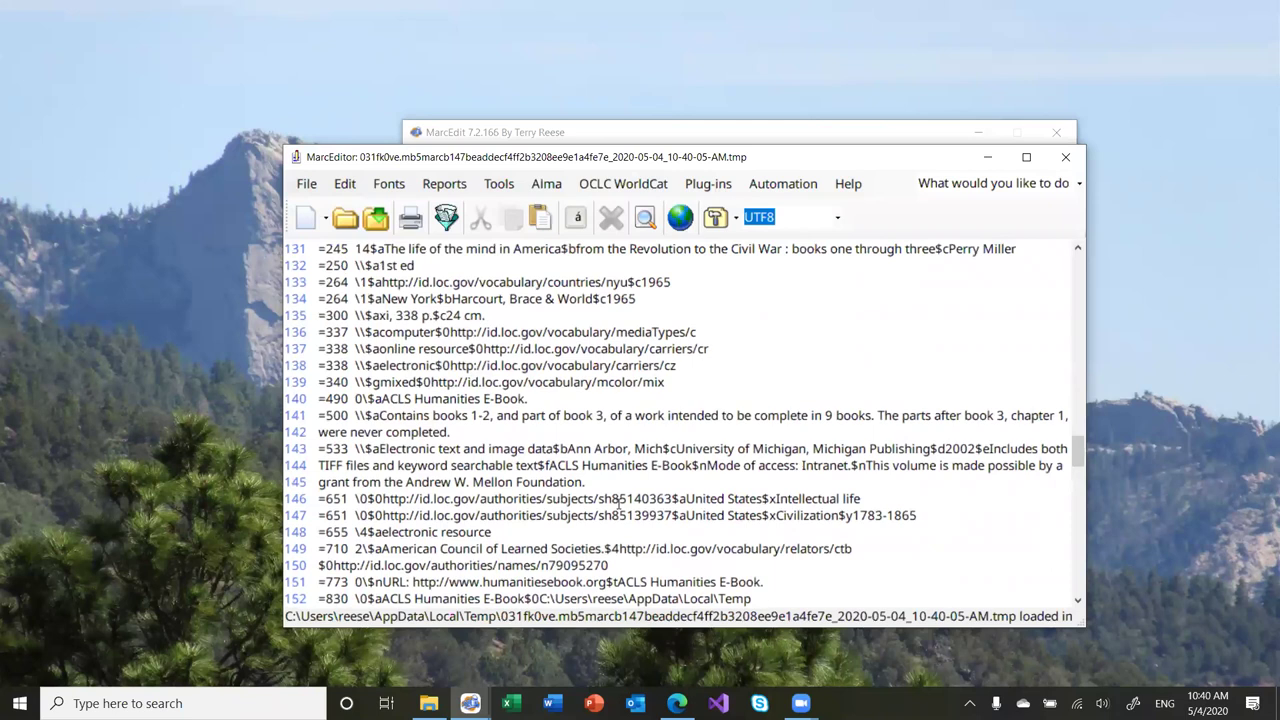
scroll(618, 504, "up", 3)
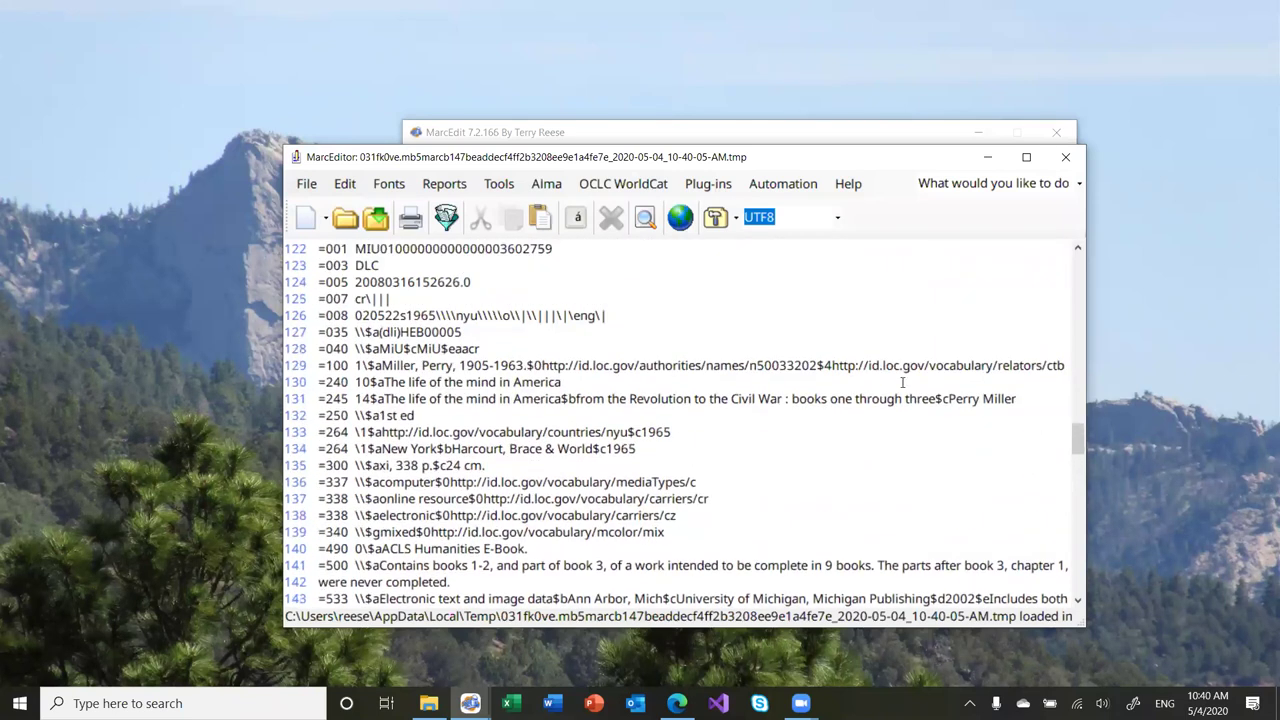
left_click(1064, 159)
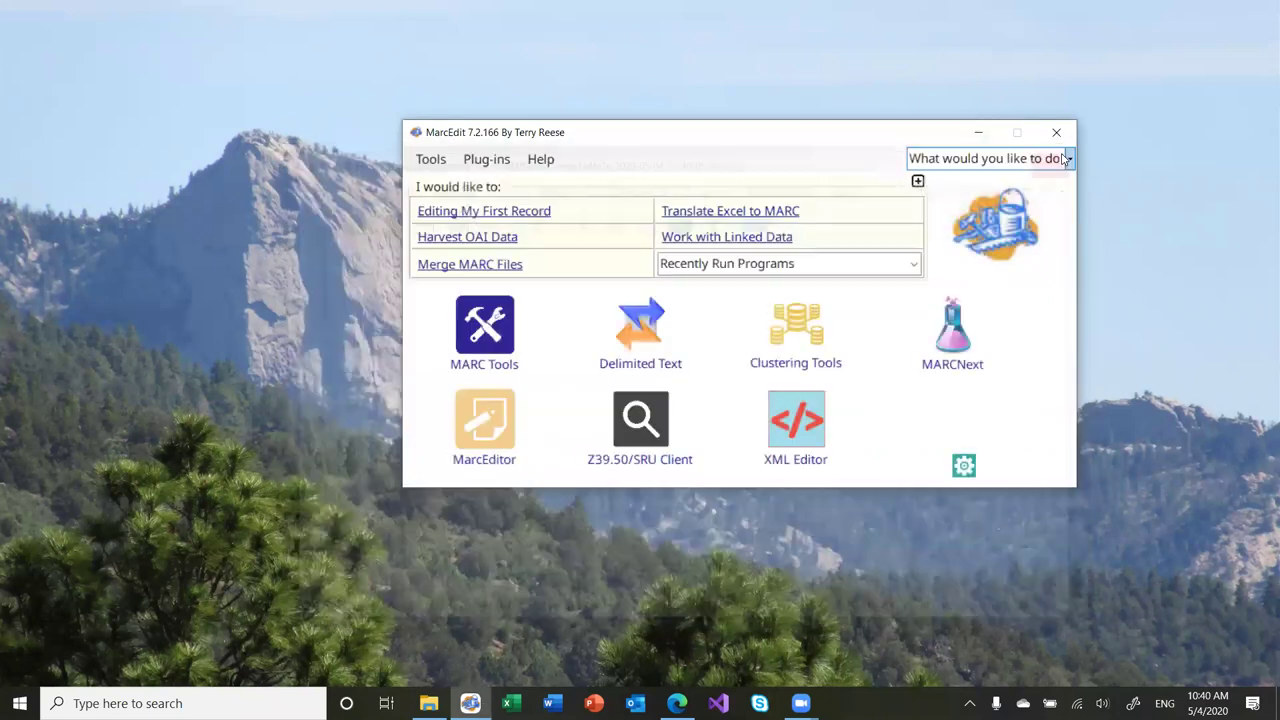